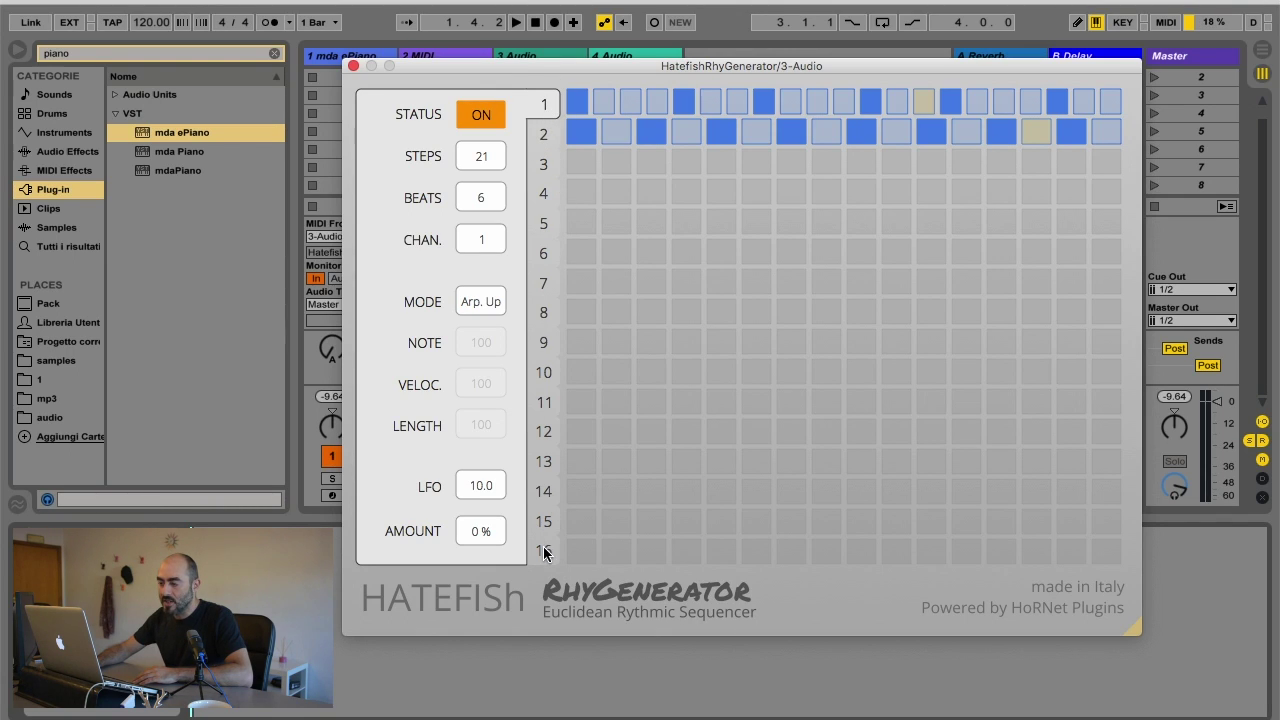
pyautogui.click(544, 138)
pyautogui.click(545, 167)
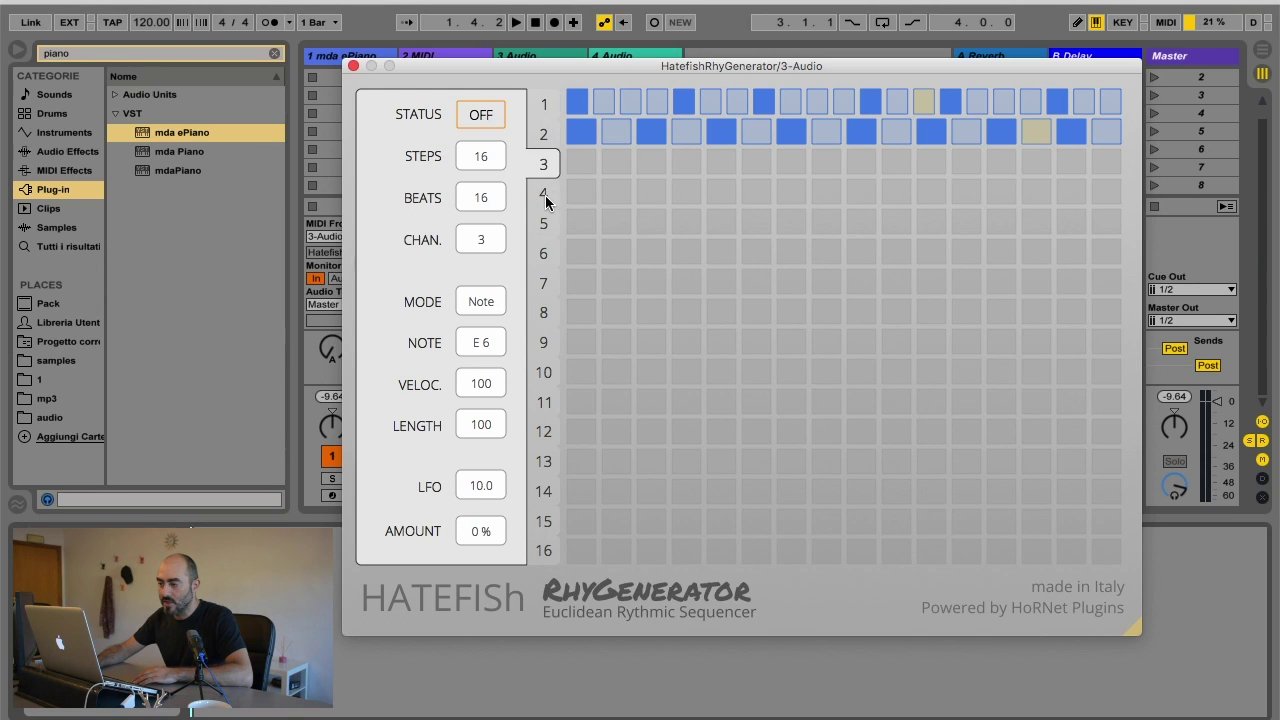
pyautogui.click(545, 195)
pyautogui.click(545, 224)
pyautogui.click(545, 254)
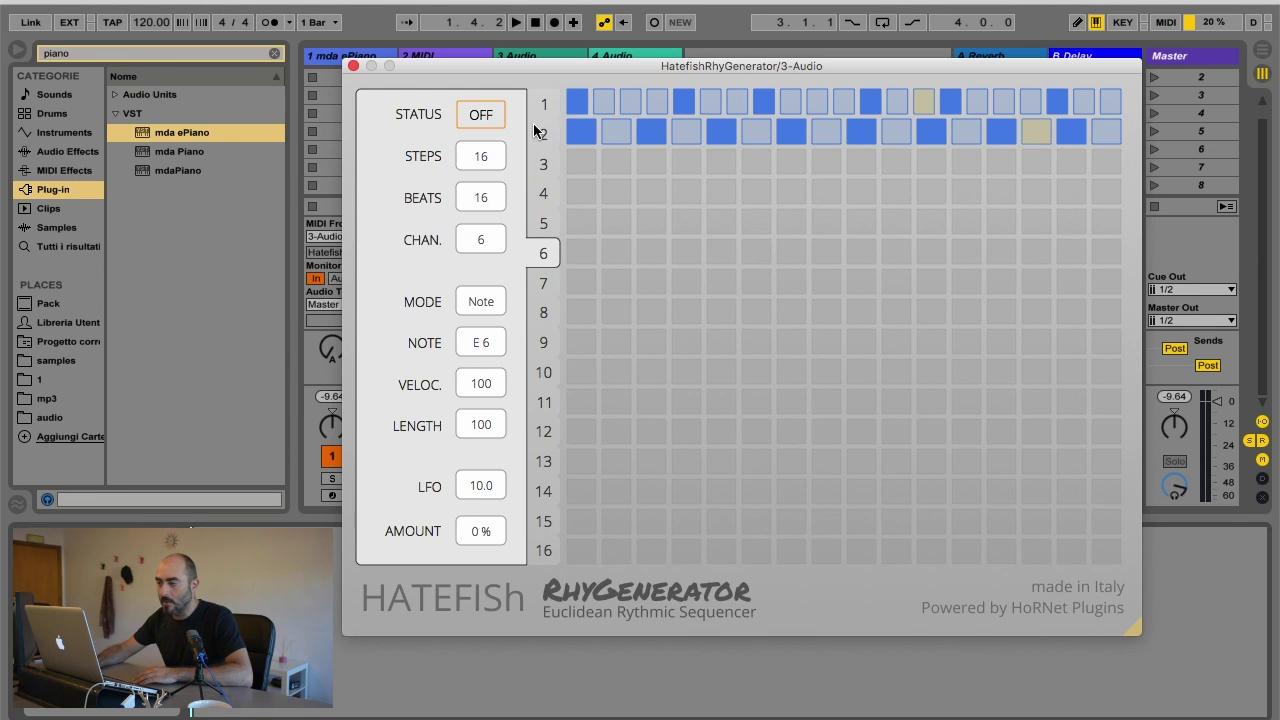
pyautogui.click(544, 104)
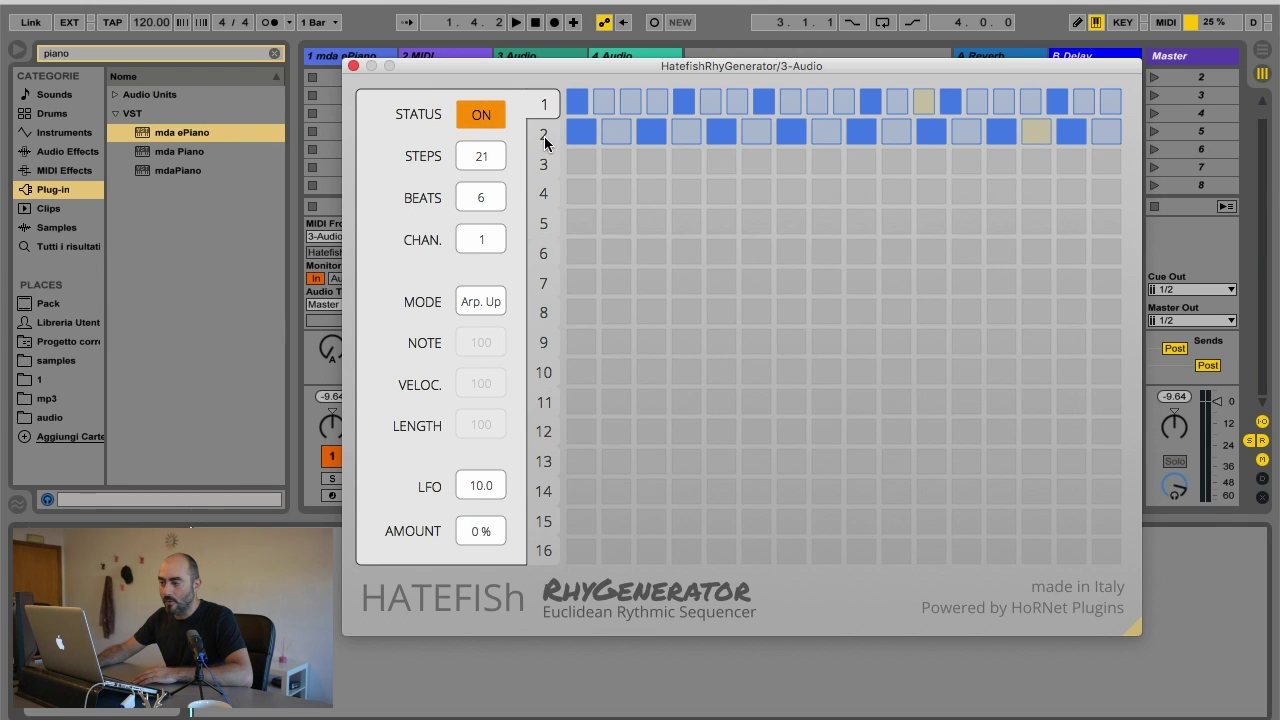
pyautogui.click(544, 134)
pyautogui.click(544, 170)
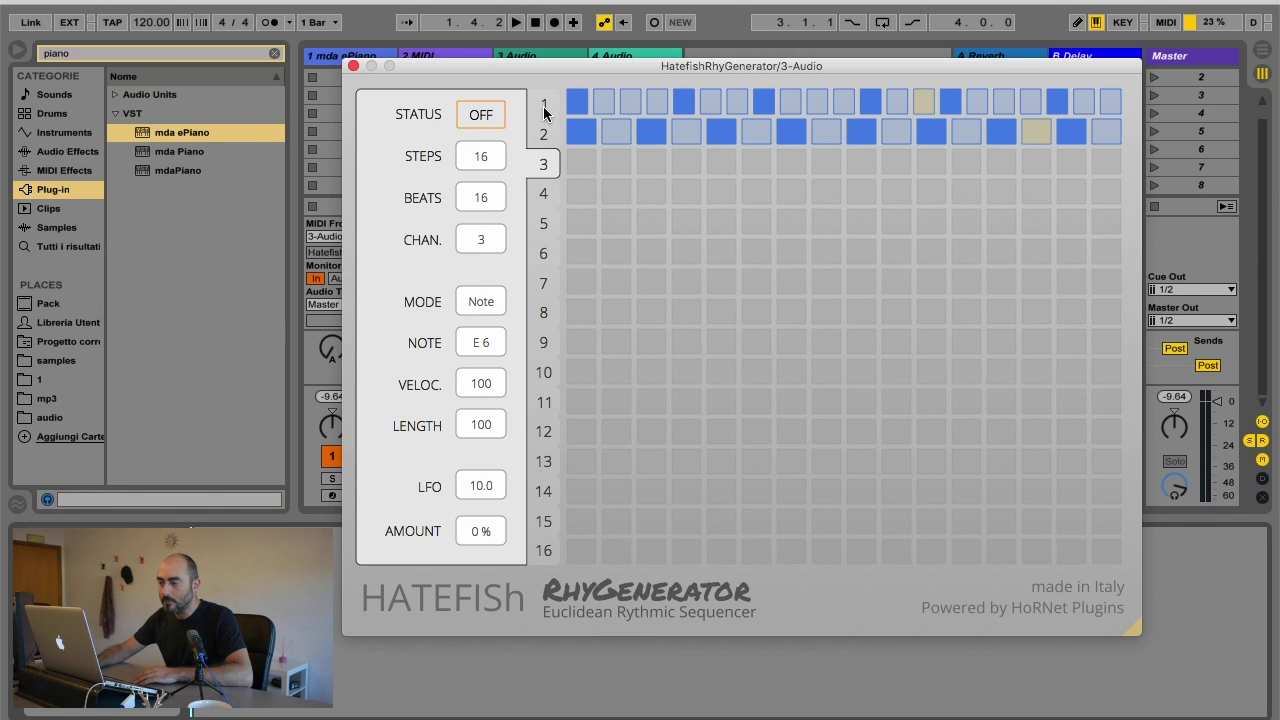
pyautogui.click(544, 104)
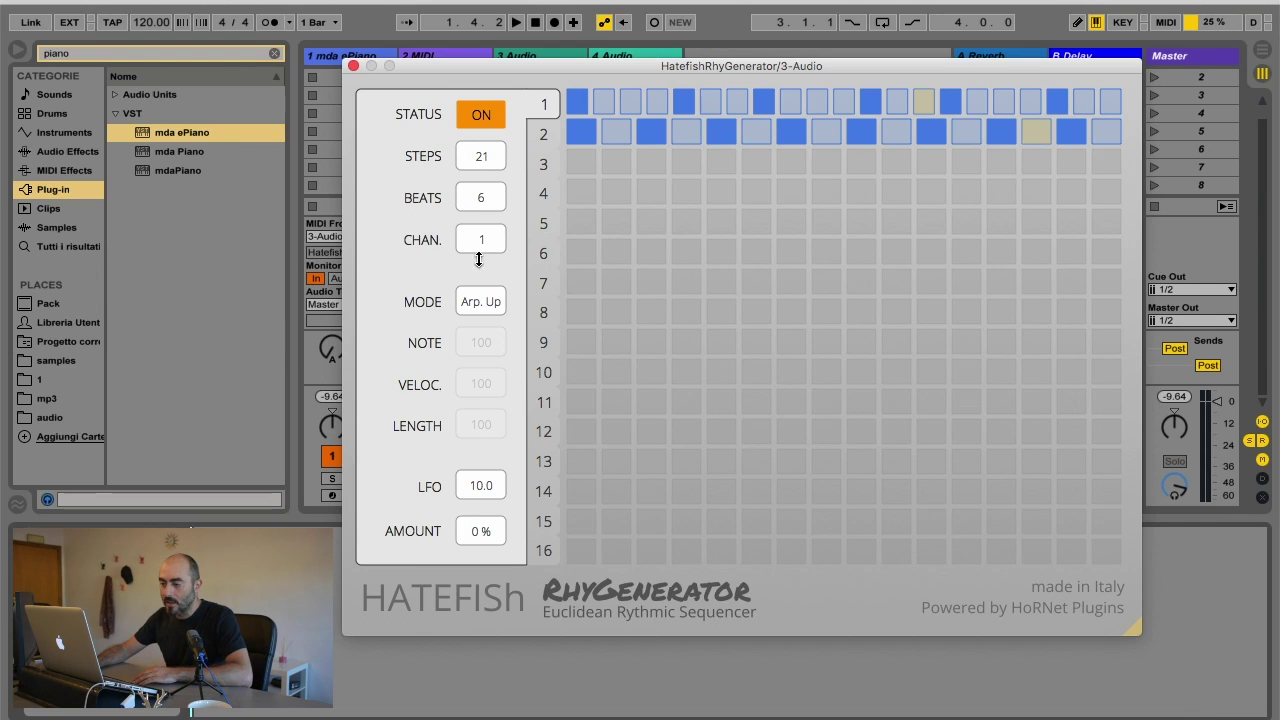
pyautogui.click(490, 302)
pyautogui.click(492, 291)
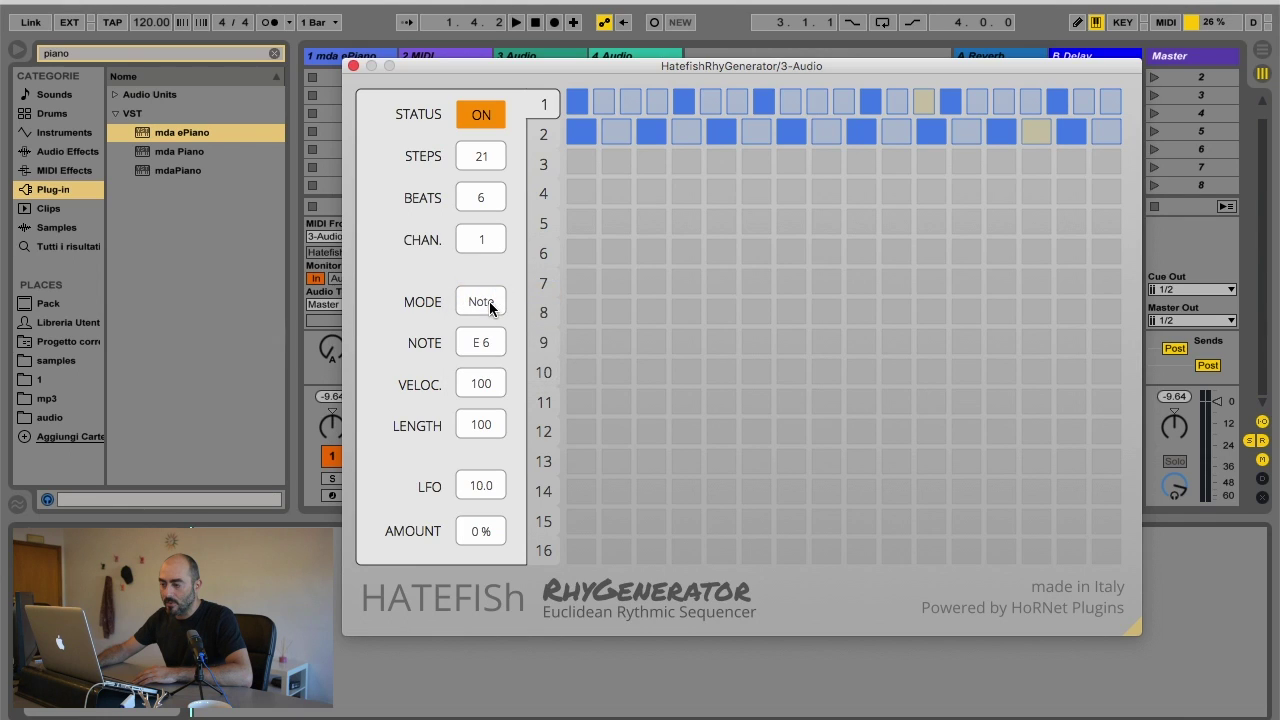
pyautogui.click(491, 303)
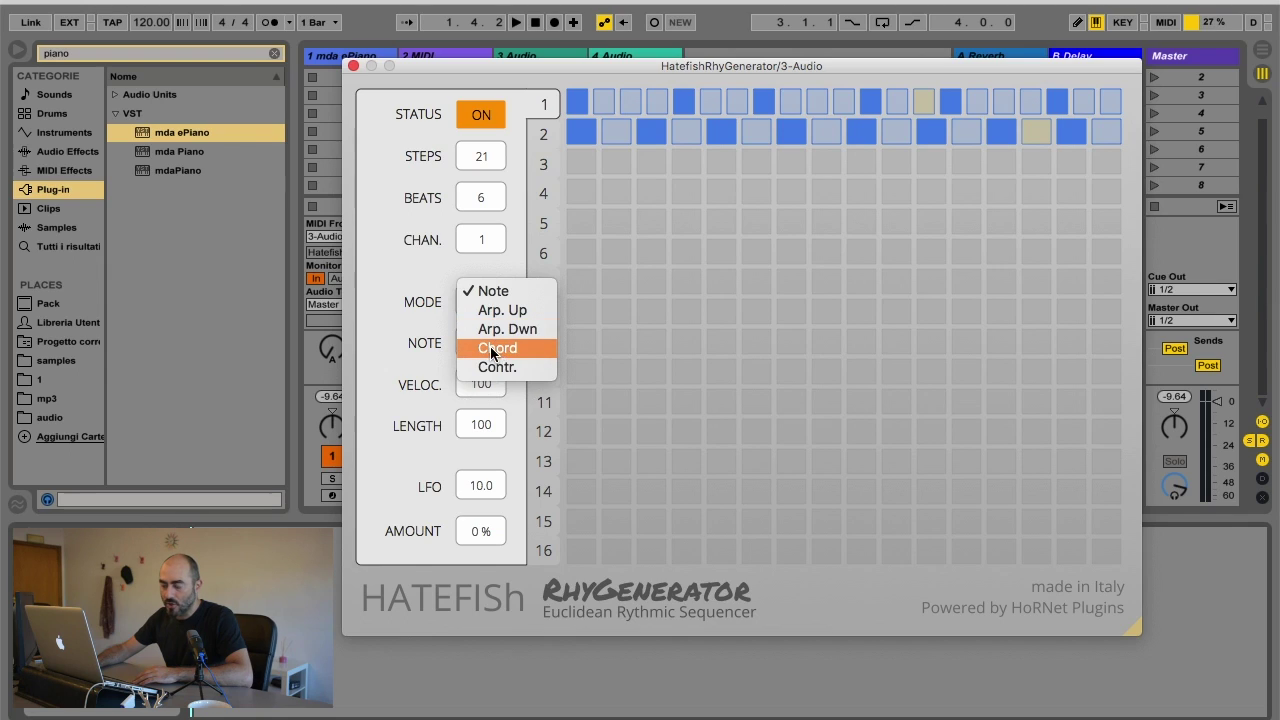
pyautogui.click(428, 345)
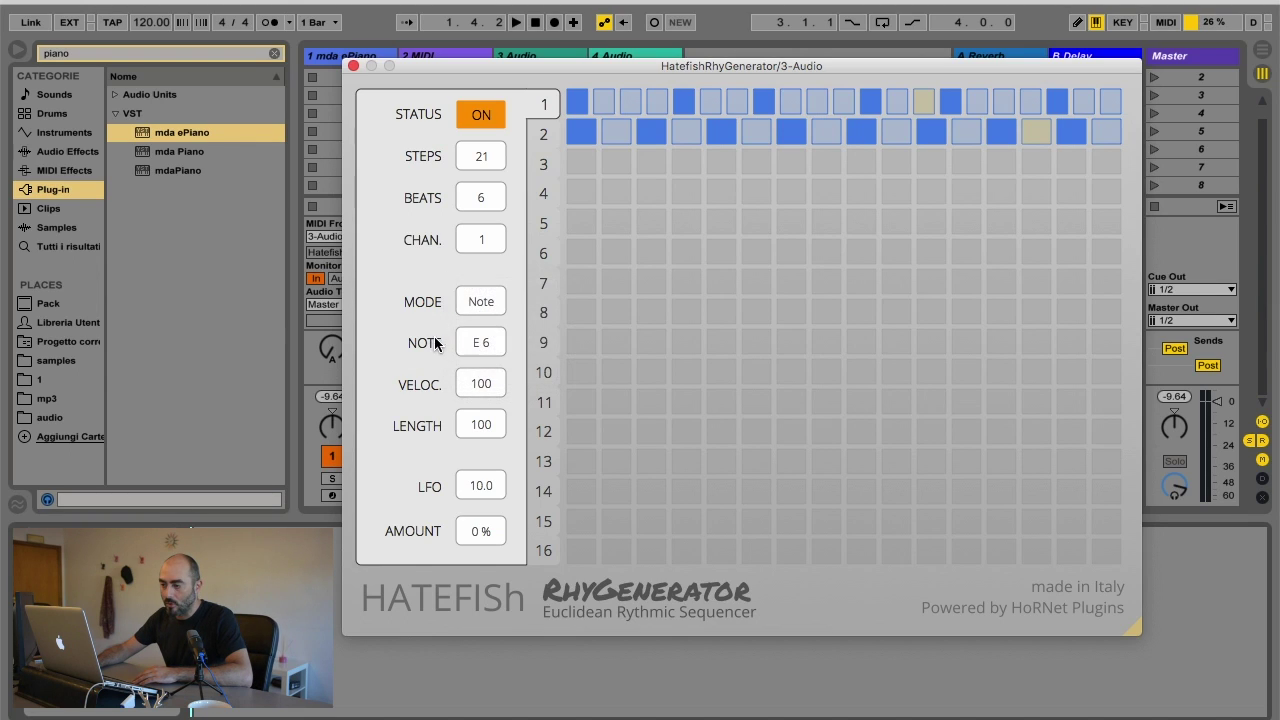
pyautogui.click(478, 303)
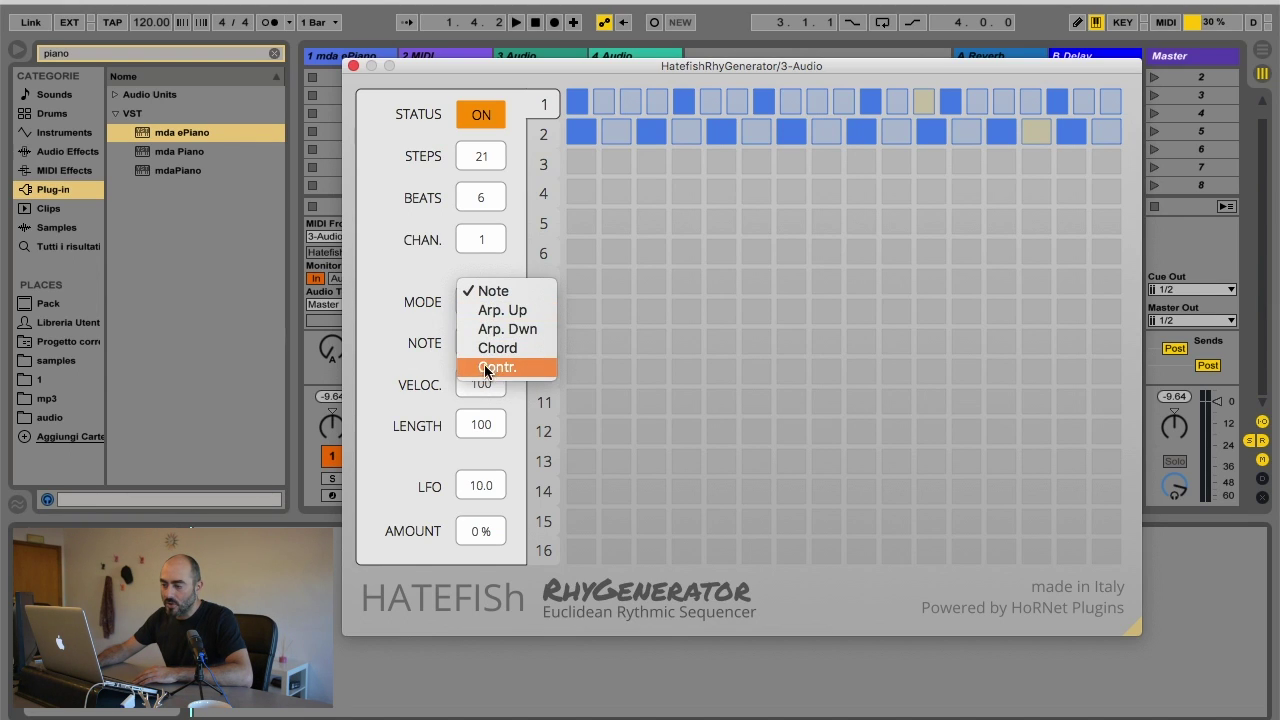
pyautogui.click(435, 350)
pyautogui.click(476, 304)
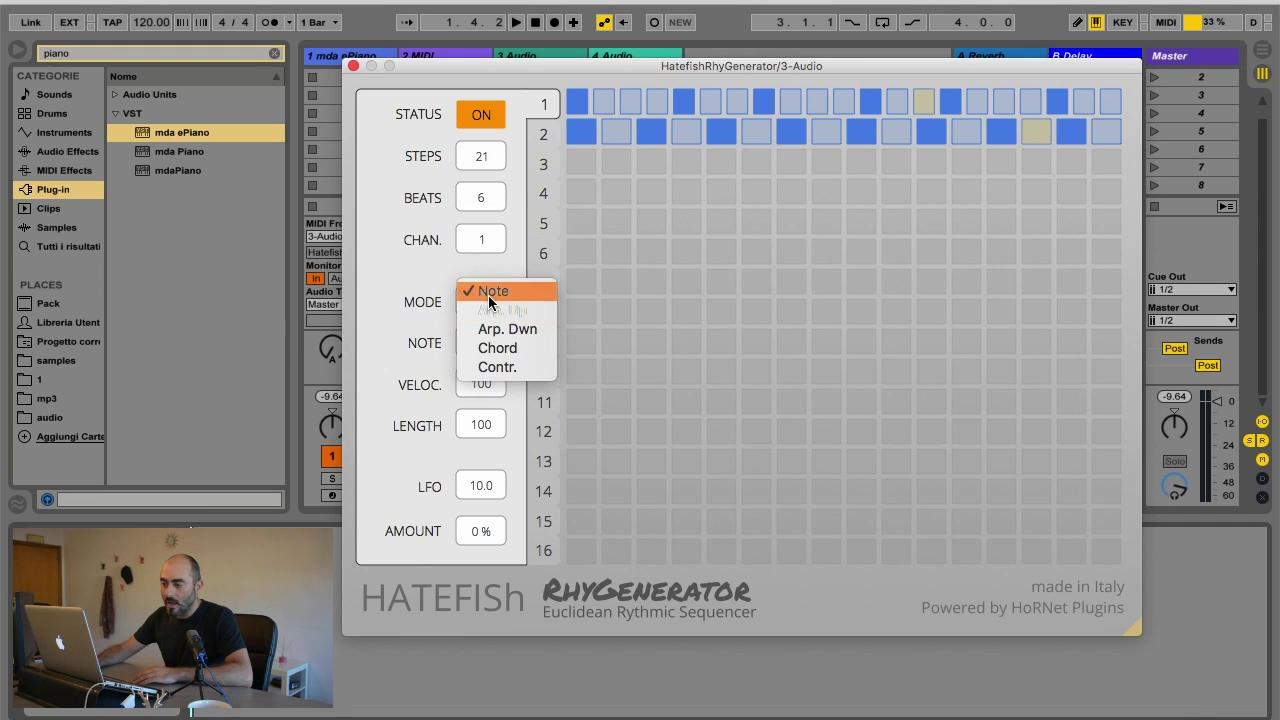
pyautogui.click(430, 366)
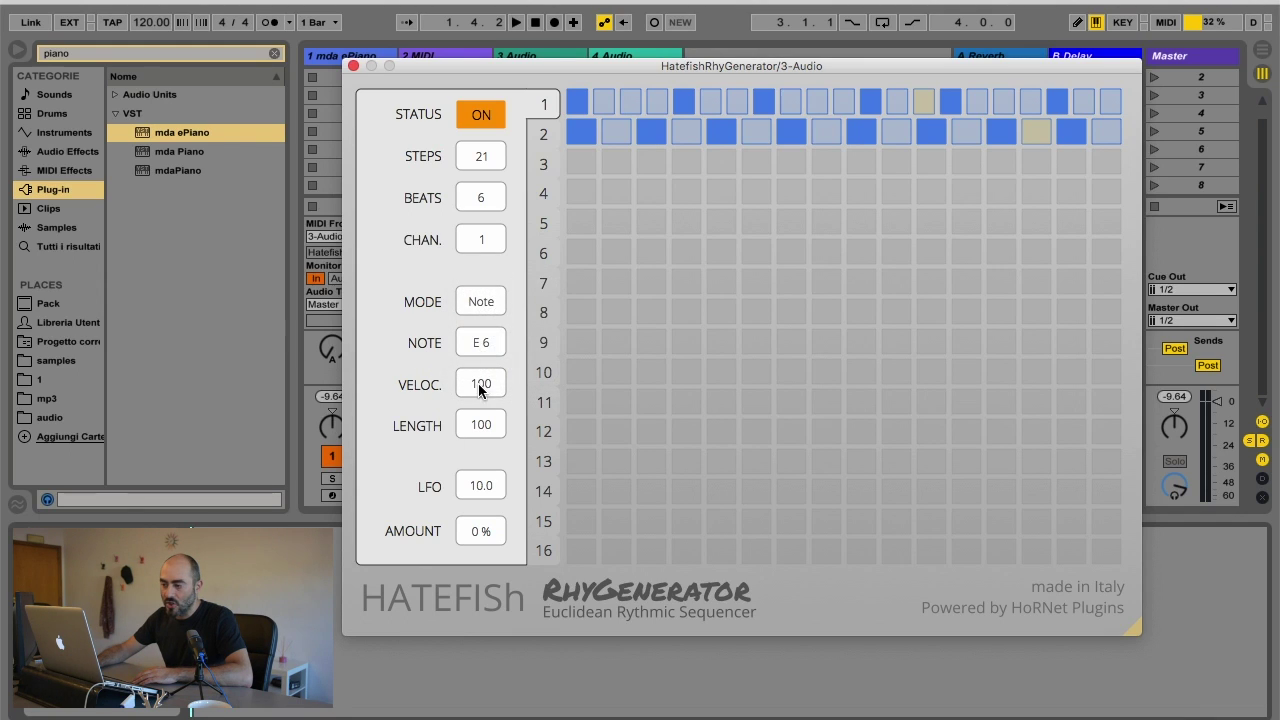
pyautogui.click(487, 303)
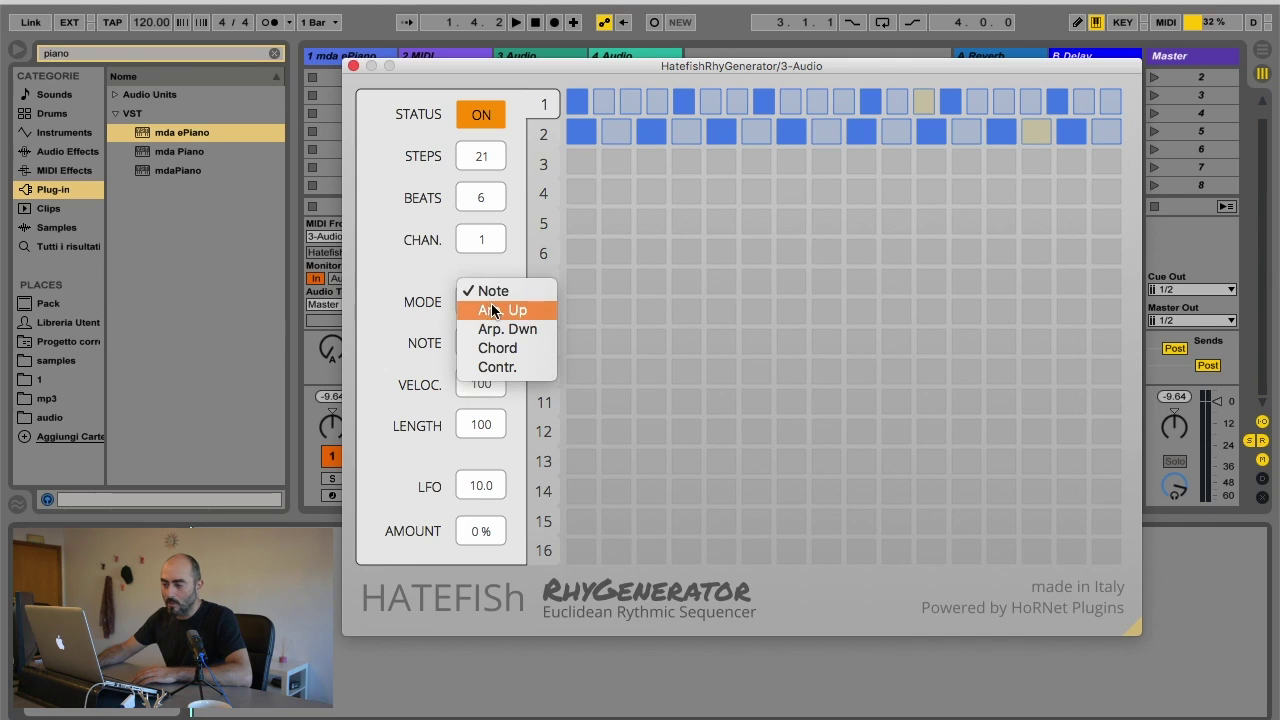
pyautogui.click(447, 302)
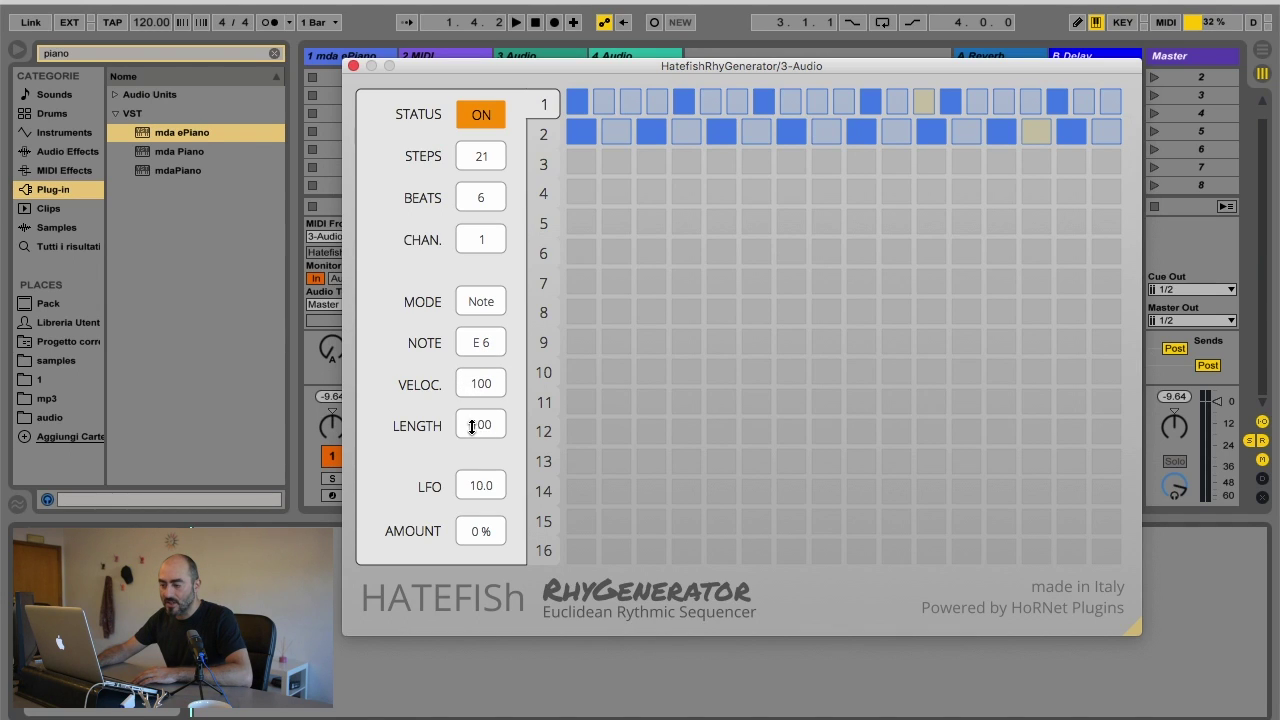
pyautogui.click(485, 305)
pyautogui.click(496, 312)
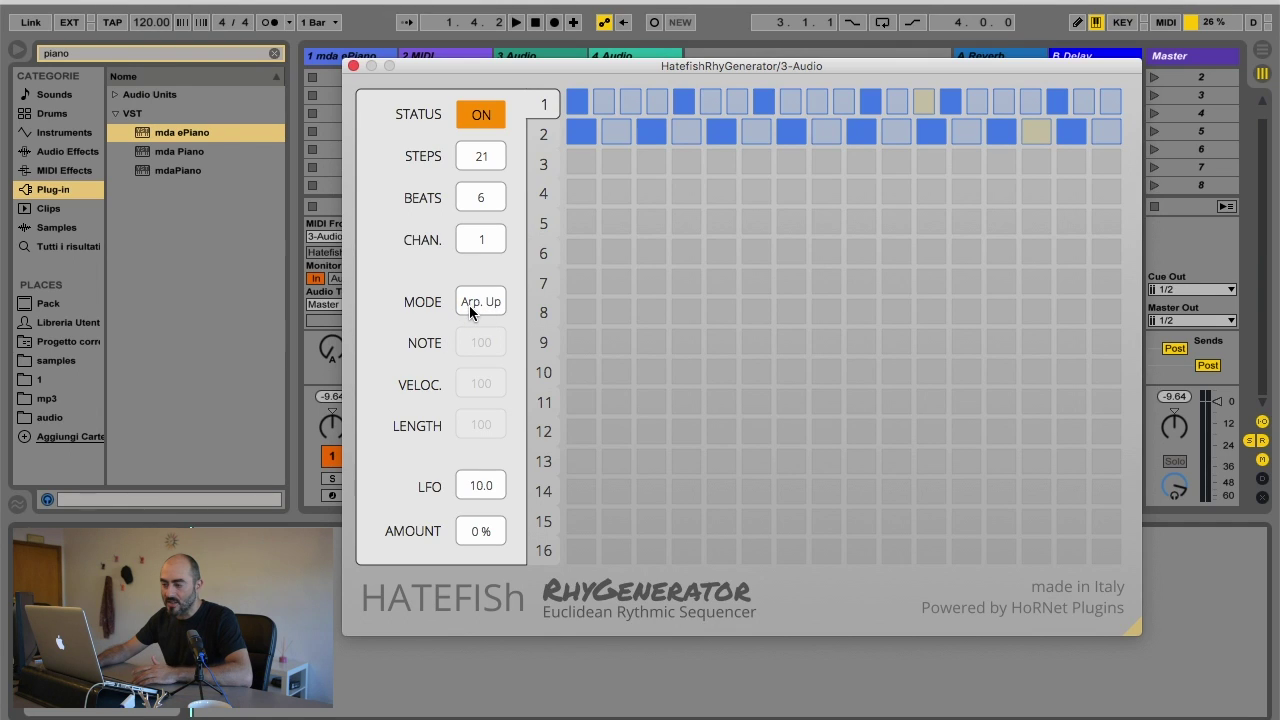
# Step: Switch the first sequencer's mode via Chord to Contr., exposing number, value and length at 100
pyautogui.click(469, 305)
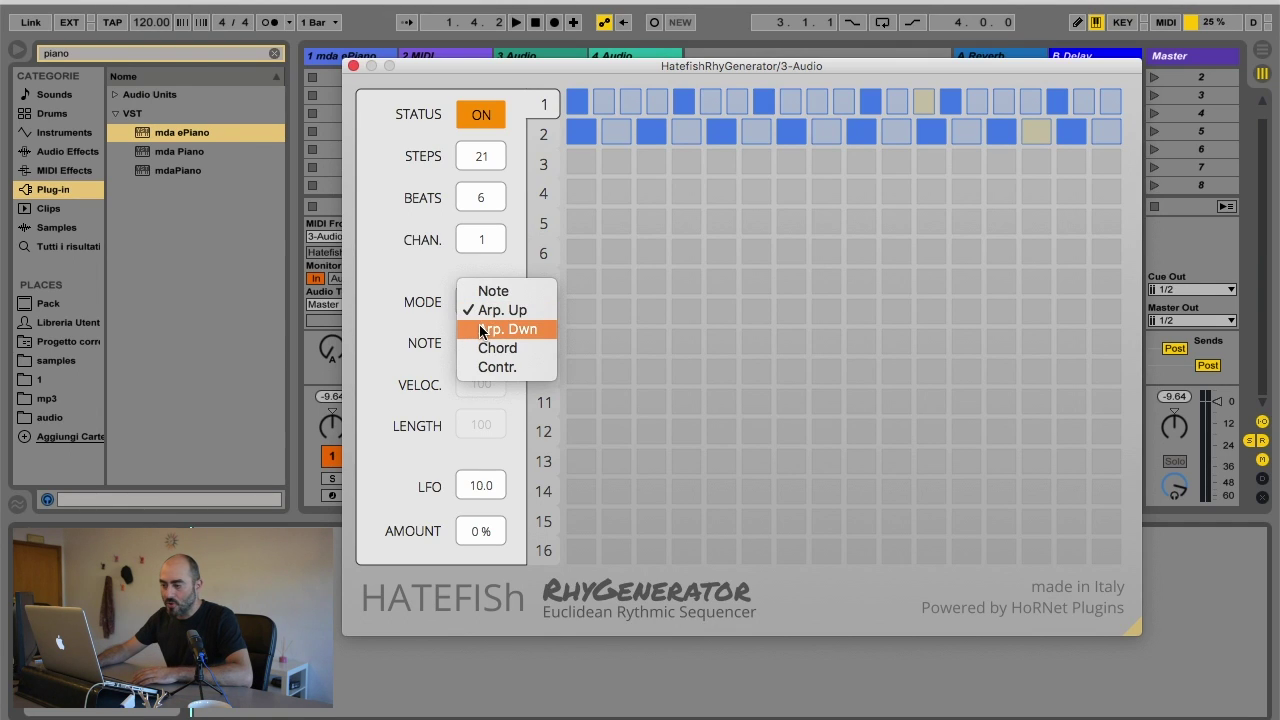
pyautogui.click(480, 349)
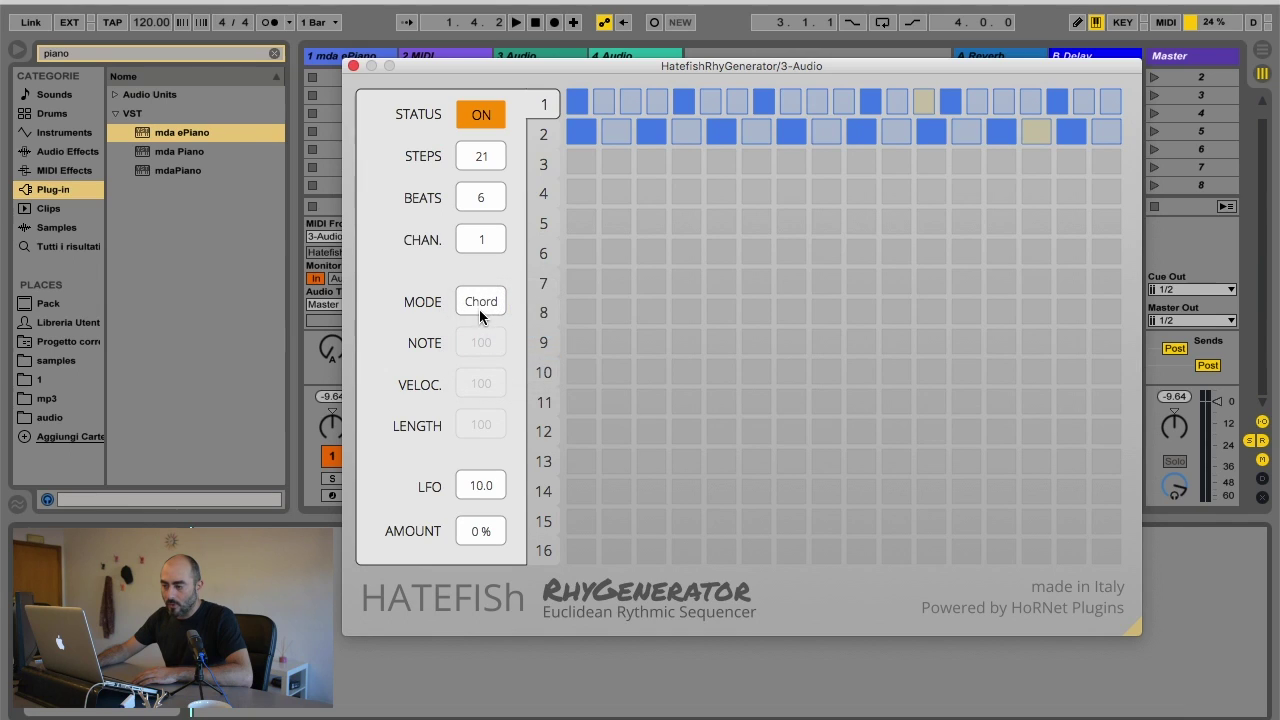
pyautogui.click(477, 303)
pyautogui.click(485, 368)
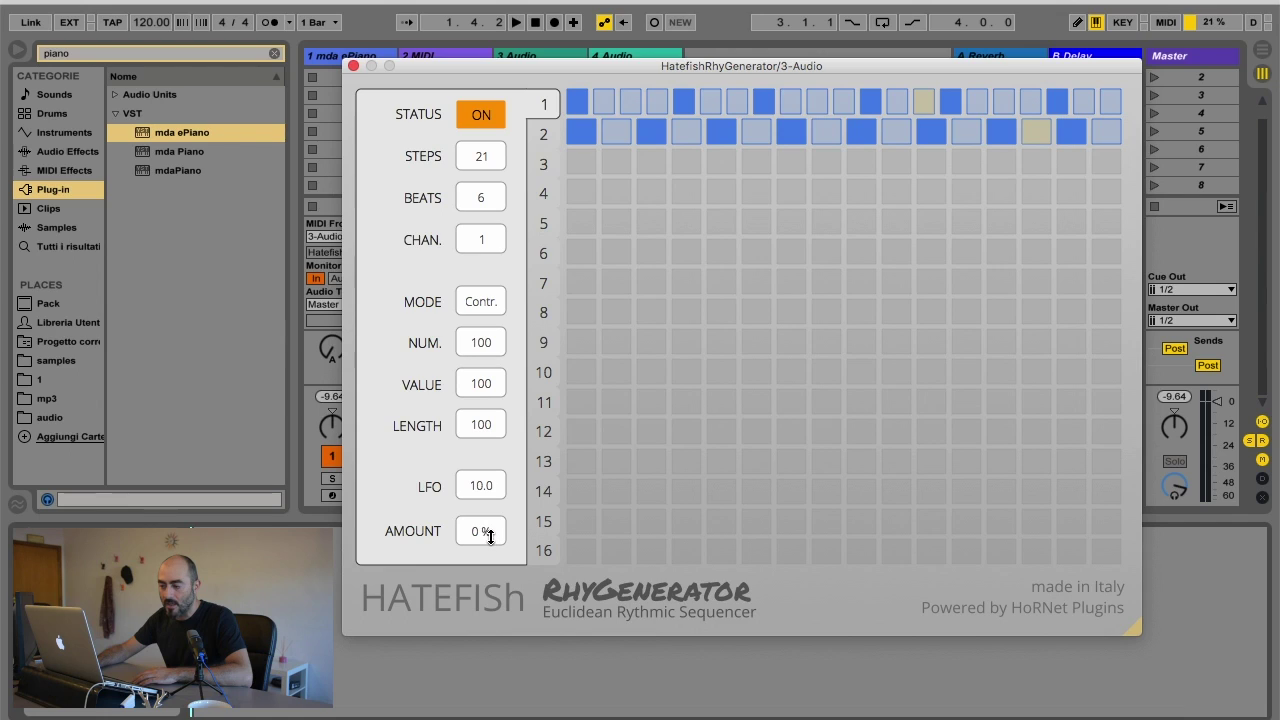
# Step: Return the first sequencer to Note mode with LFO amount 100 % and velocity 127
pyautogui.moveTo(490, 537); pyautogui.dragTo(503, 588)
pyautogui.click(493, 303)
pyautogui.click(498, 291)
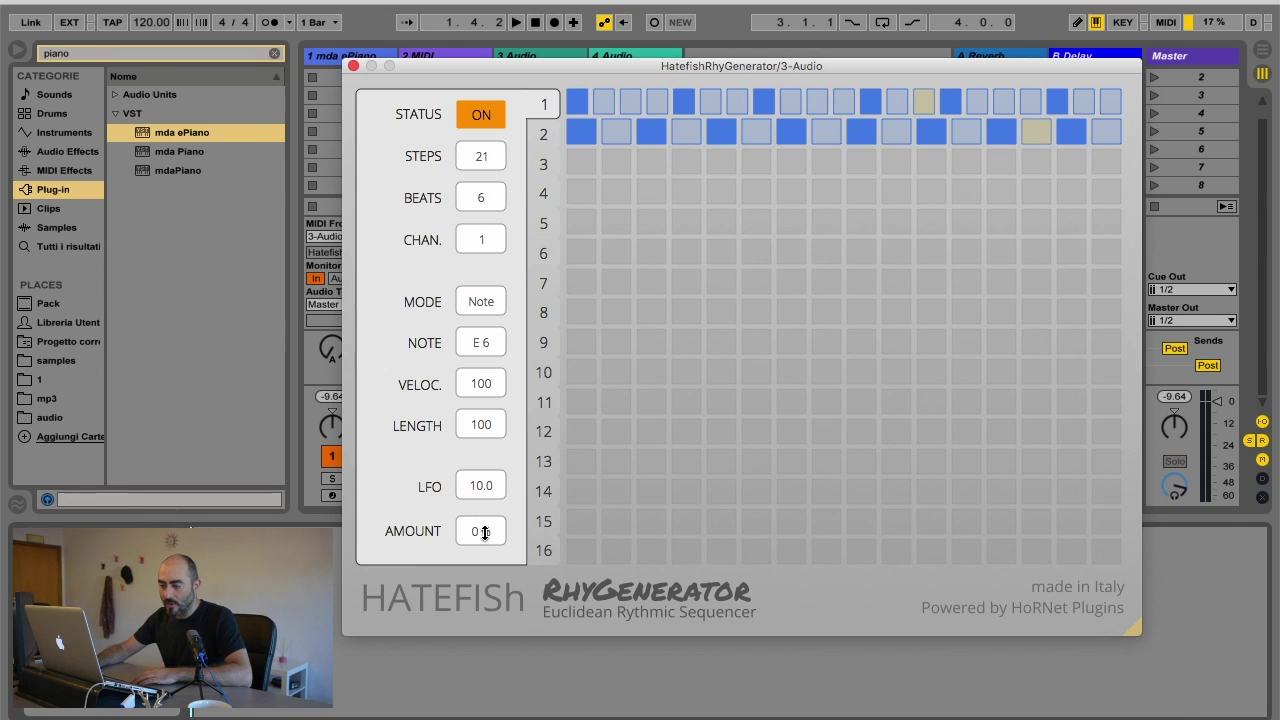
pyautogui.moveTo(481, 535); pyautogui.dragTo(489, 351)
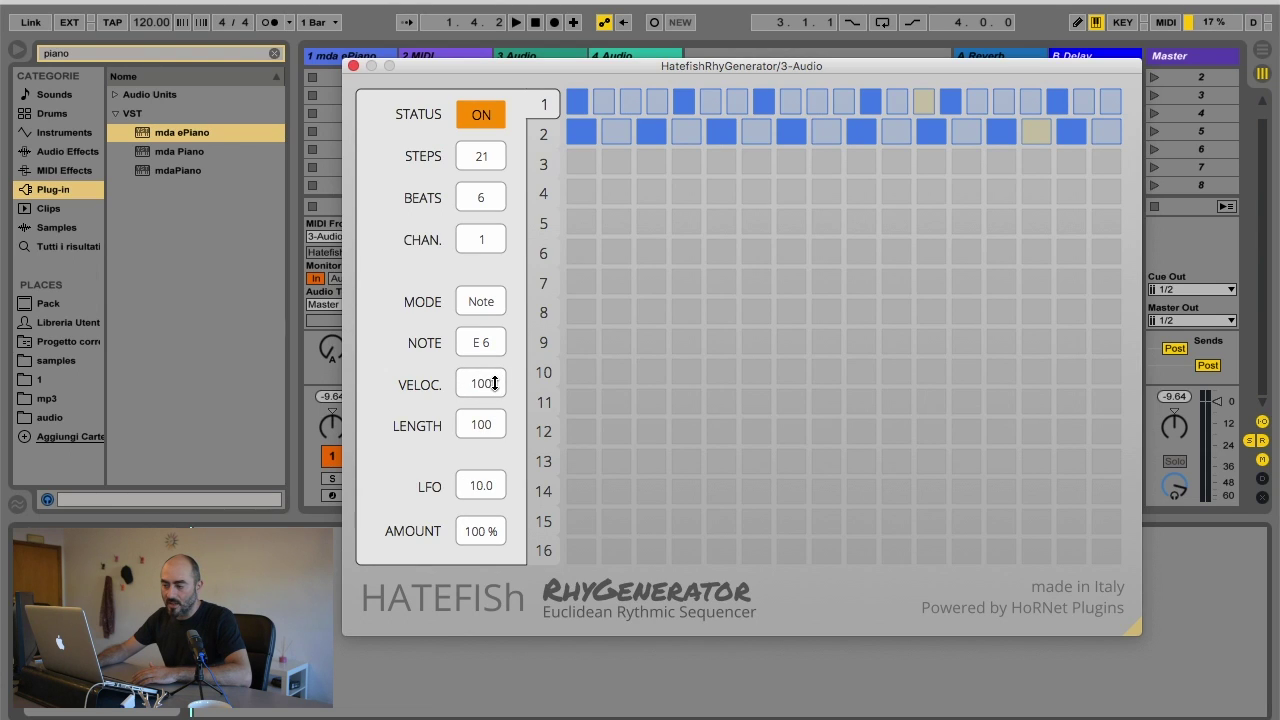
pyautogui.moveTo(494, 383); pyautogui.dragTo(466, 337)
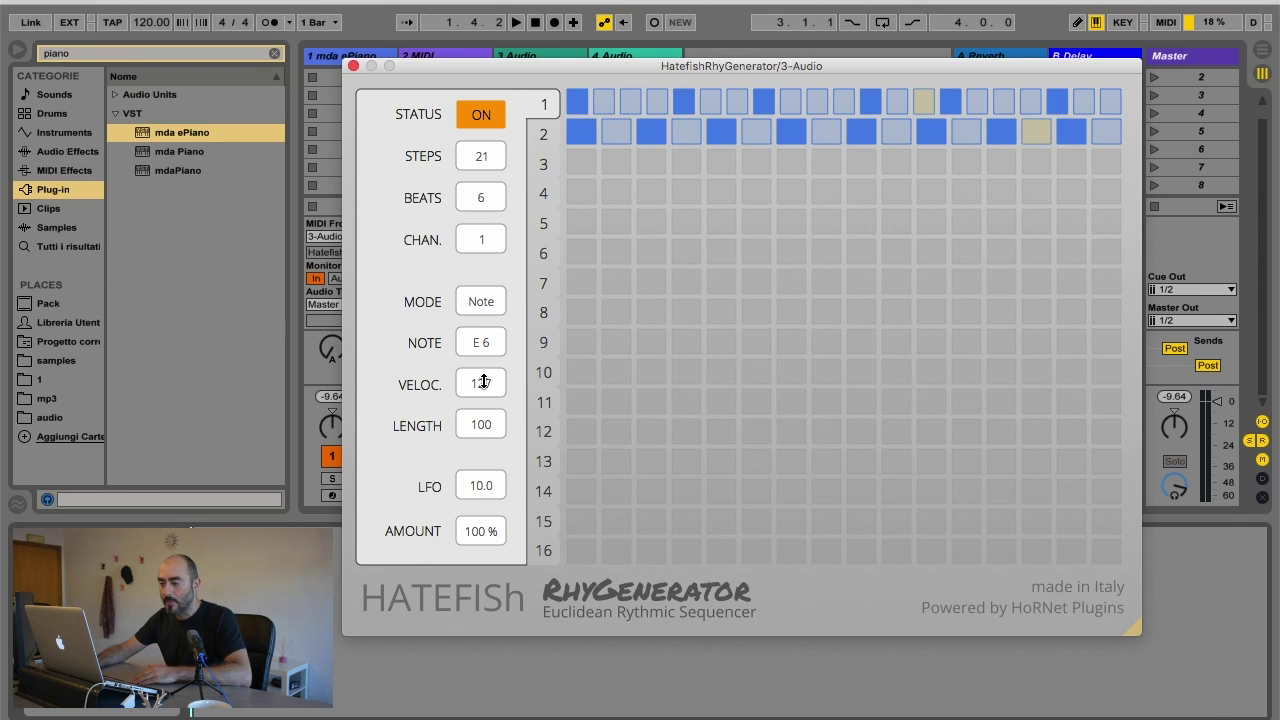
# Step: Reset the first sequencer's velocity from 127 to 100 by entering the value
pyautogui.doubleClick(483, 384)
pyautogui.write('10')
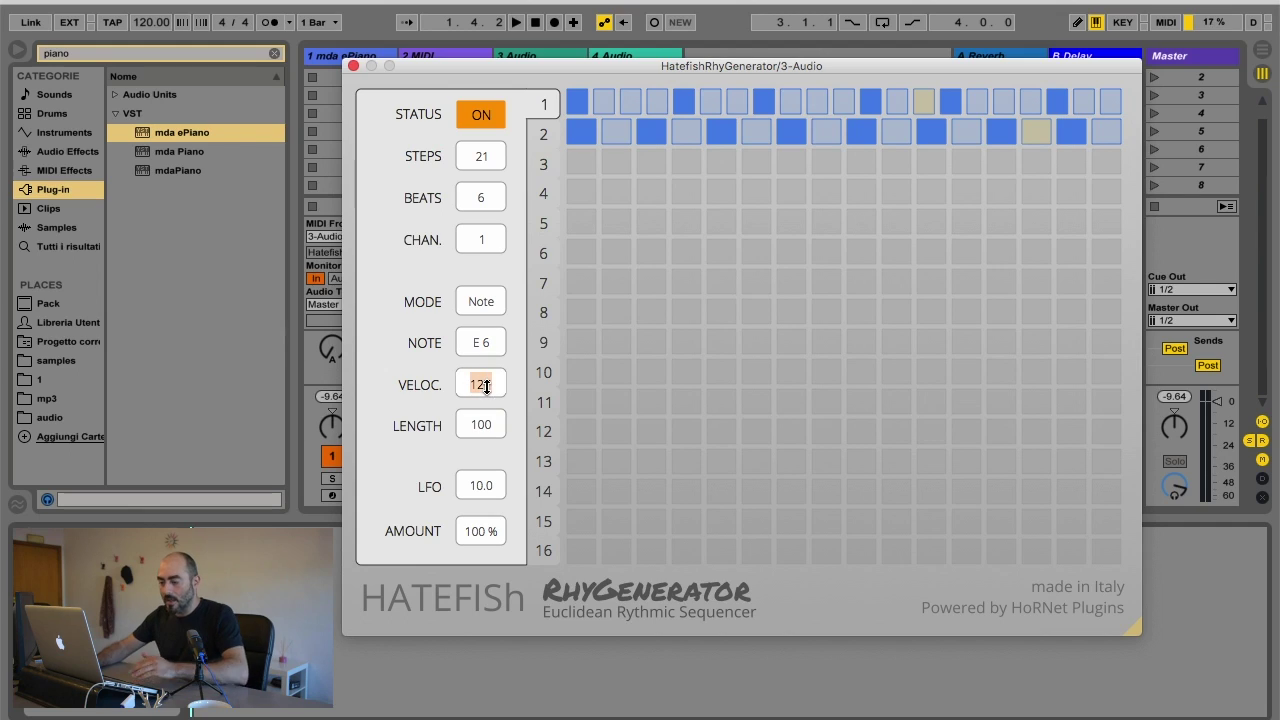
pyautogui.write('0')
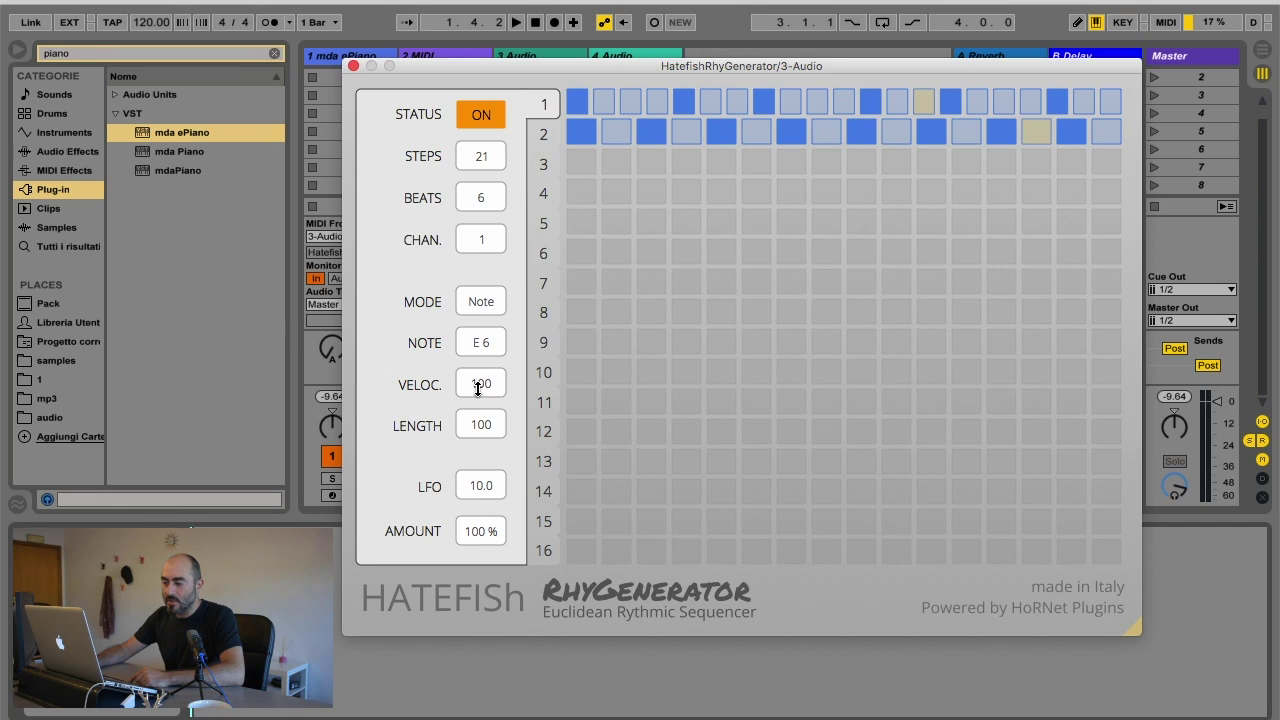
pyautogui.moveTo(478, 389)
pyautogui.mouseDown()
pyautogui.moveTo(489, 400)
pyautogui.moveTo(489, 349)
pyautogui.moveTo(487, 403)
pyautogui.mouseUp()
pyautogui.doubleClick(487, 383)
pyautogui.write('1')
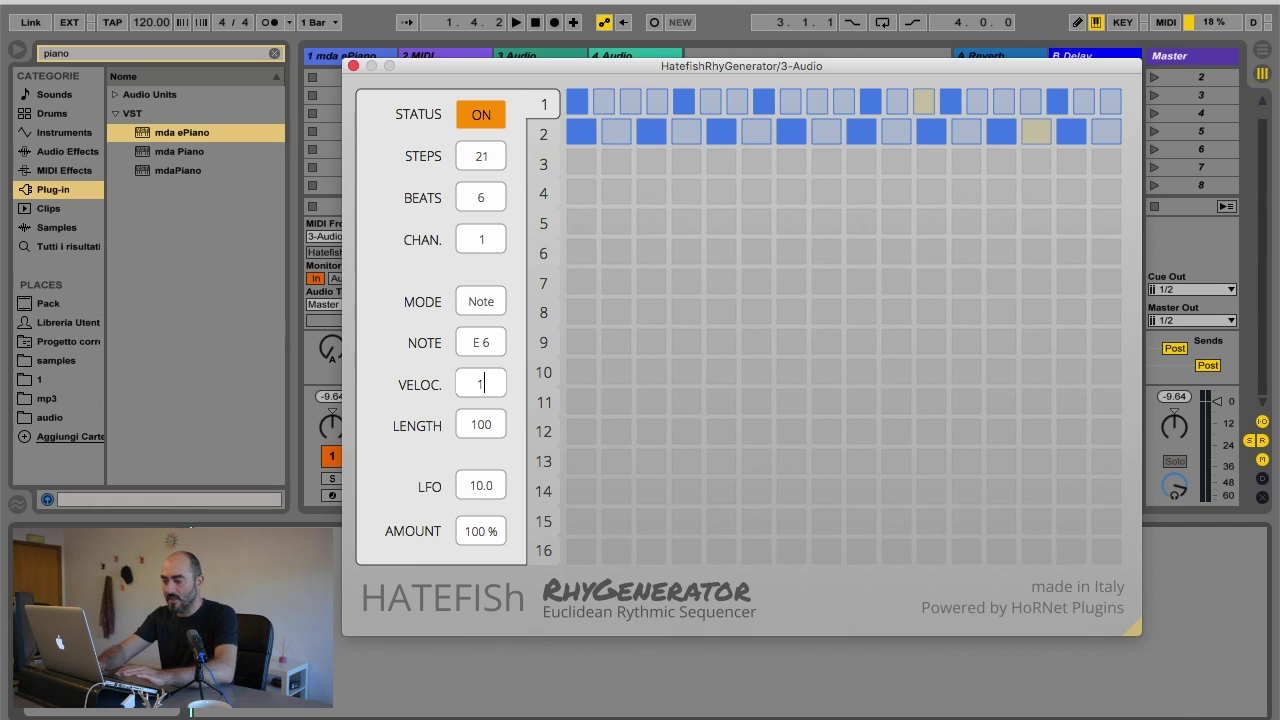
pyautogui.write('00')
pyautogui.press('Return')
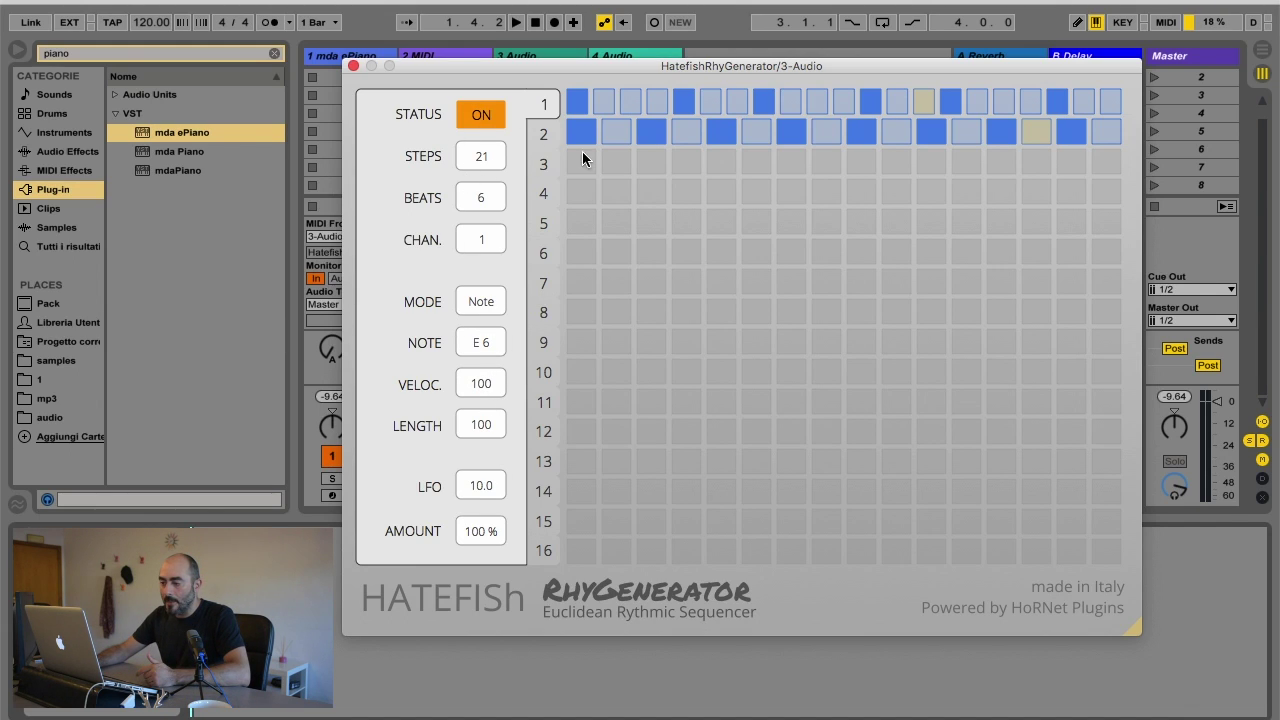
# Step: Toggle the first sequencer off and on, then raise its beats to 9 over 21 steps
pyautogui.click(489, 118)
pyautogui.click(489, 118)
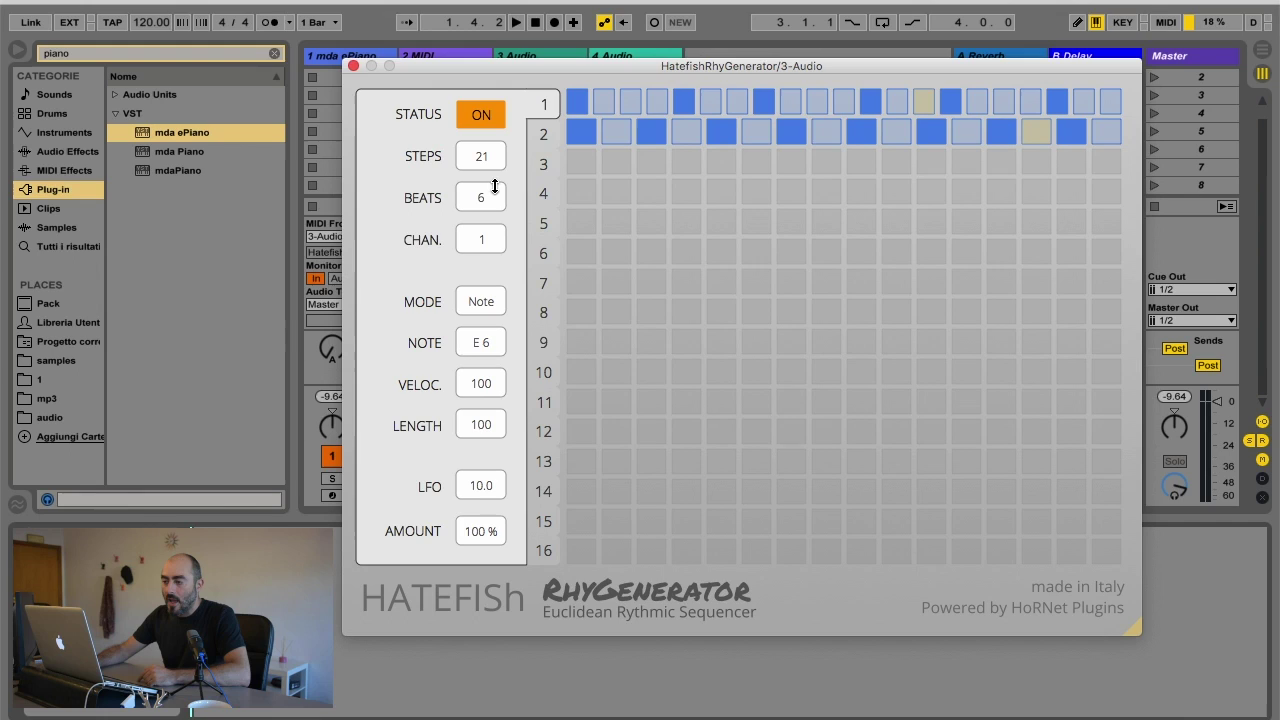
pyautogui.moveTo(494, 197)
pyautogui.mouseDown()
pyautogui.moveTo(496, 172)
pyautogui.moveTo(489, 190)
pyautogui.mouseUp()
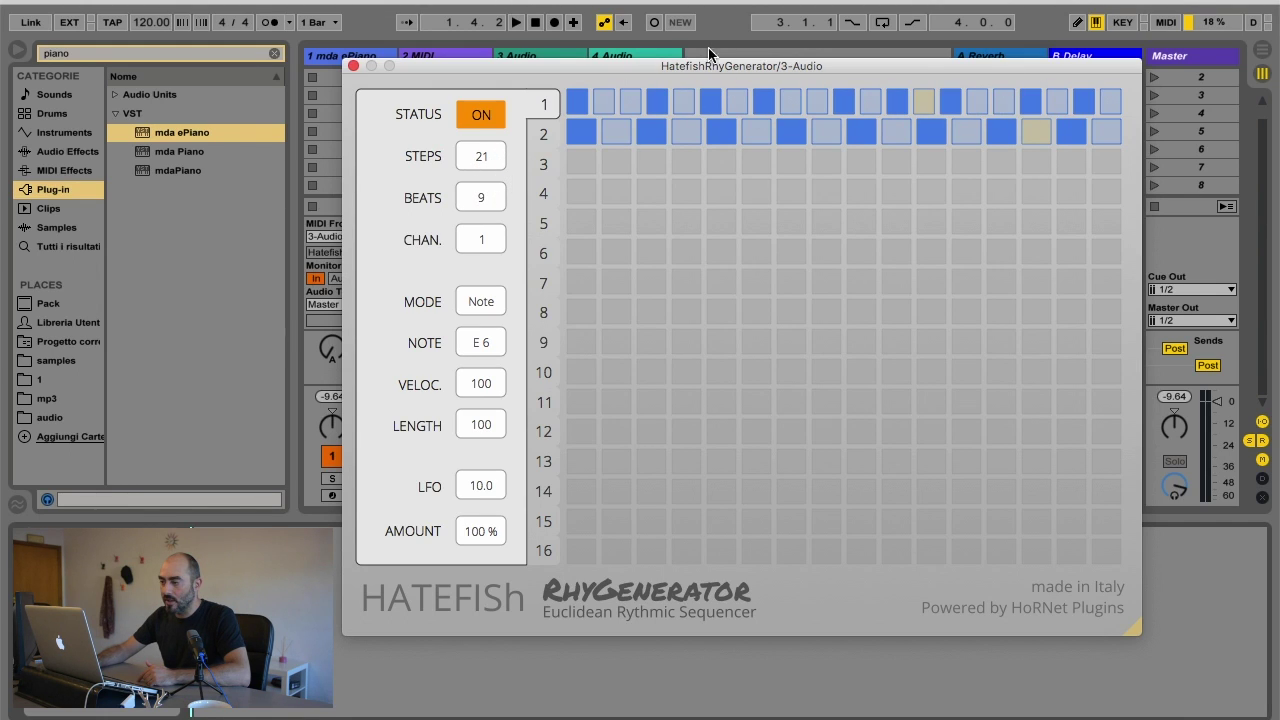
pyautogui.click(486, 197)
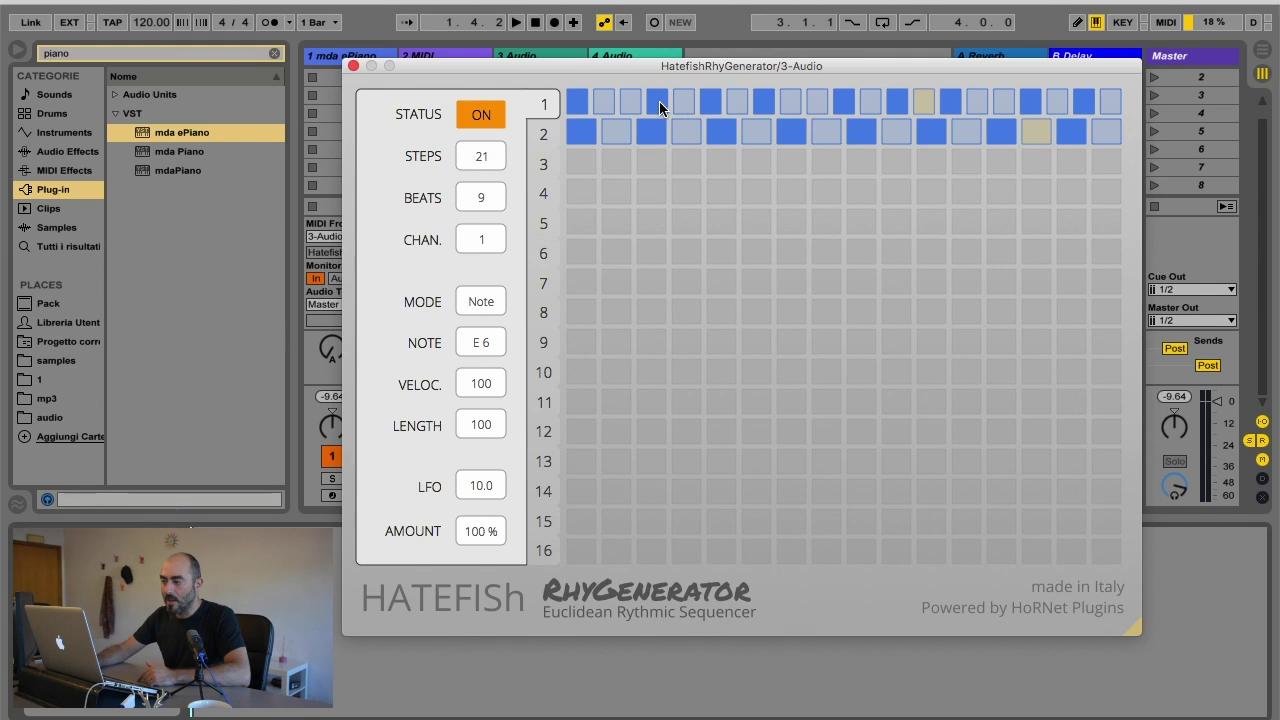
pyautogui.click(494, 156)
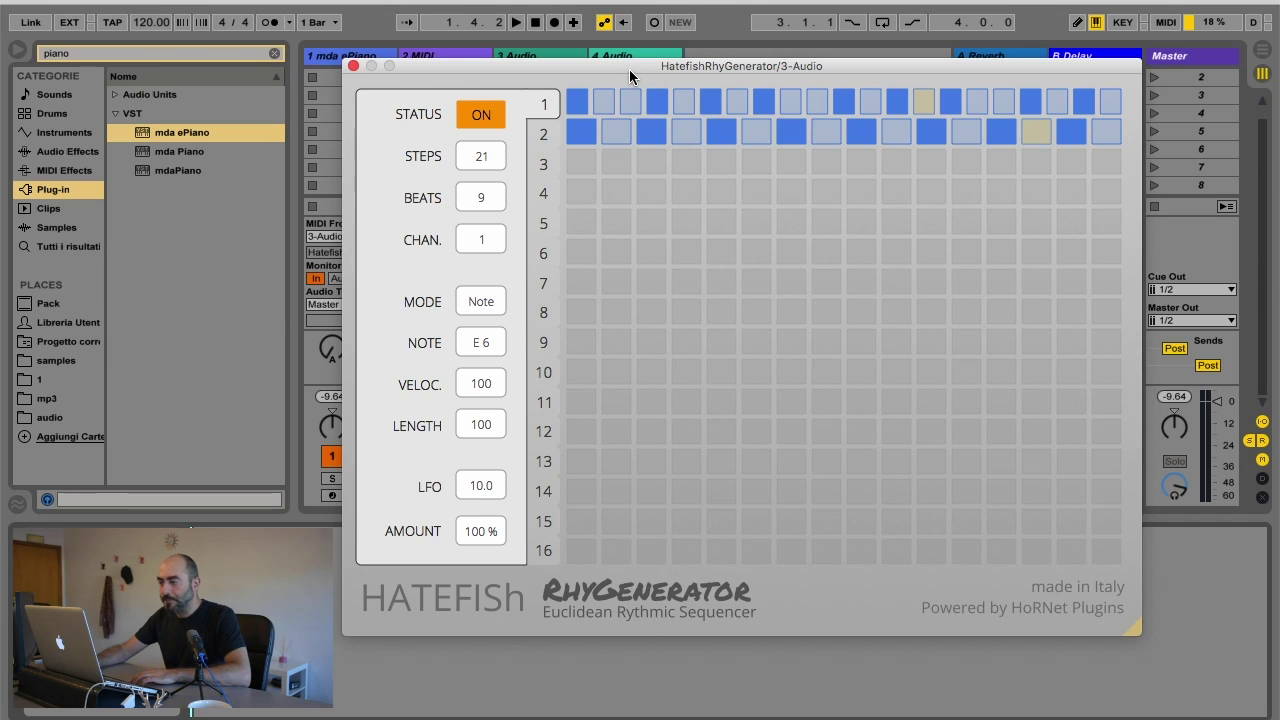
pyautogui.moveTo(629, 69); pyautogui.dragTo(511, 173)
pyautogui.click(636, 145)
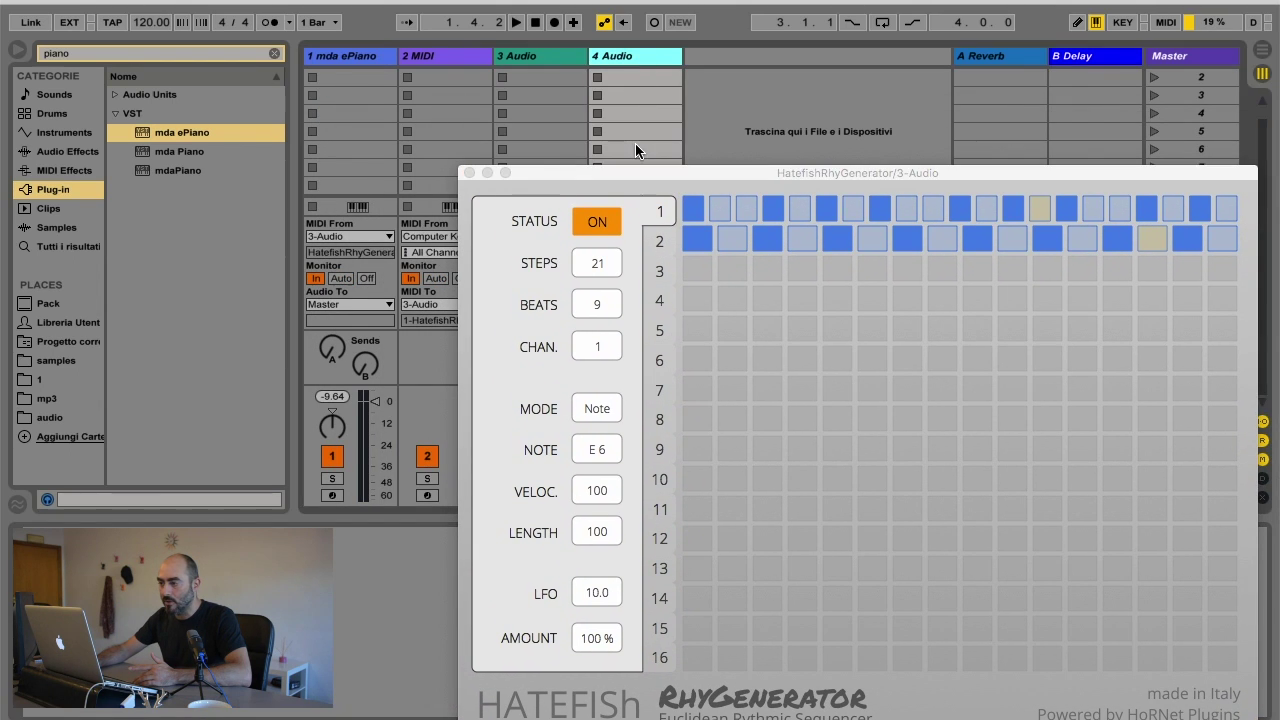
pyautogui.click(573, 62)
pyautogui.moveTo(590, 173); pyautogui.dragTo(790, 63)
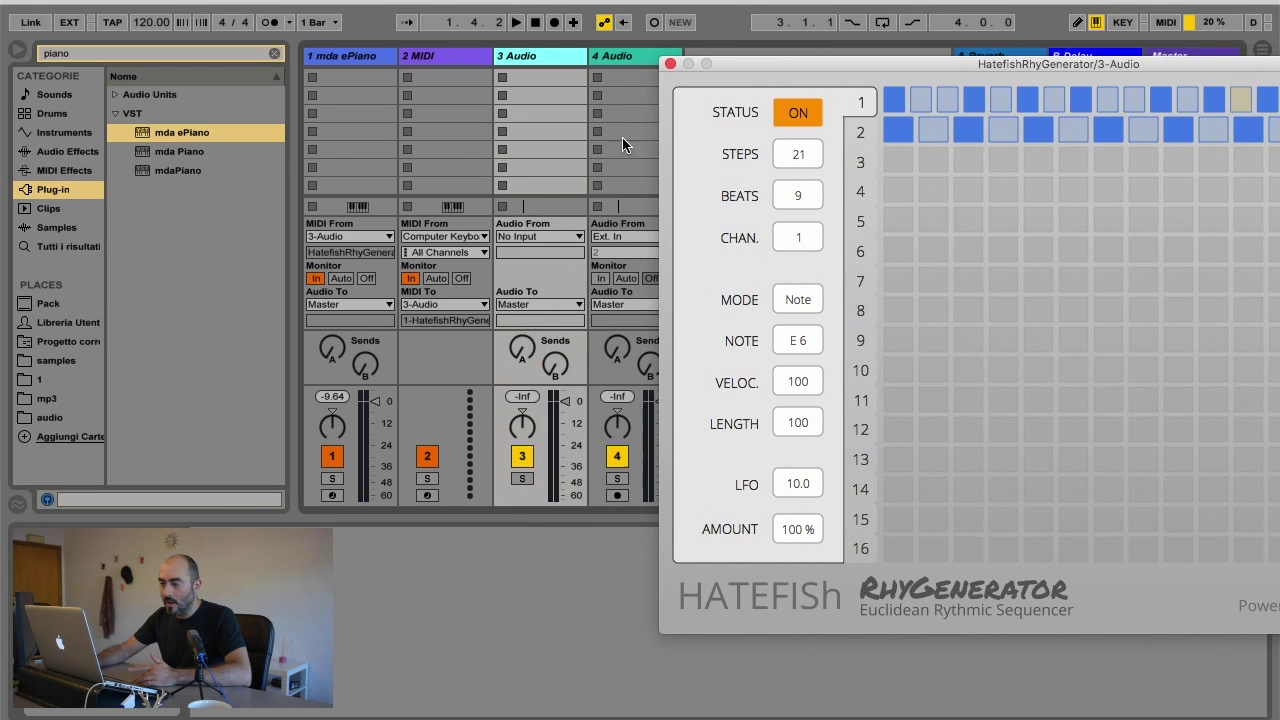
pyautogui.click(342, 57)
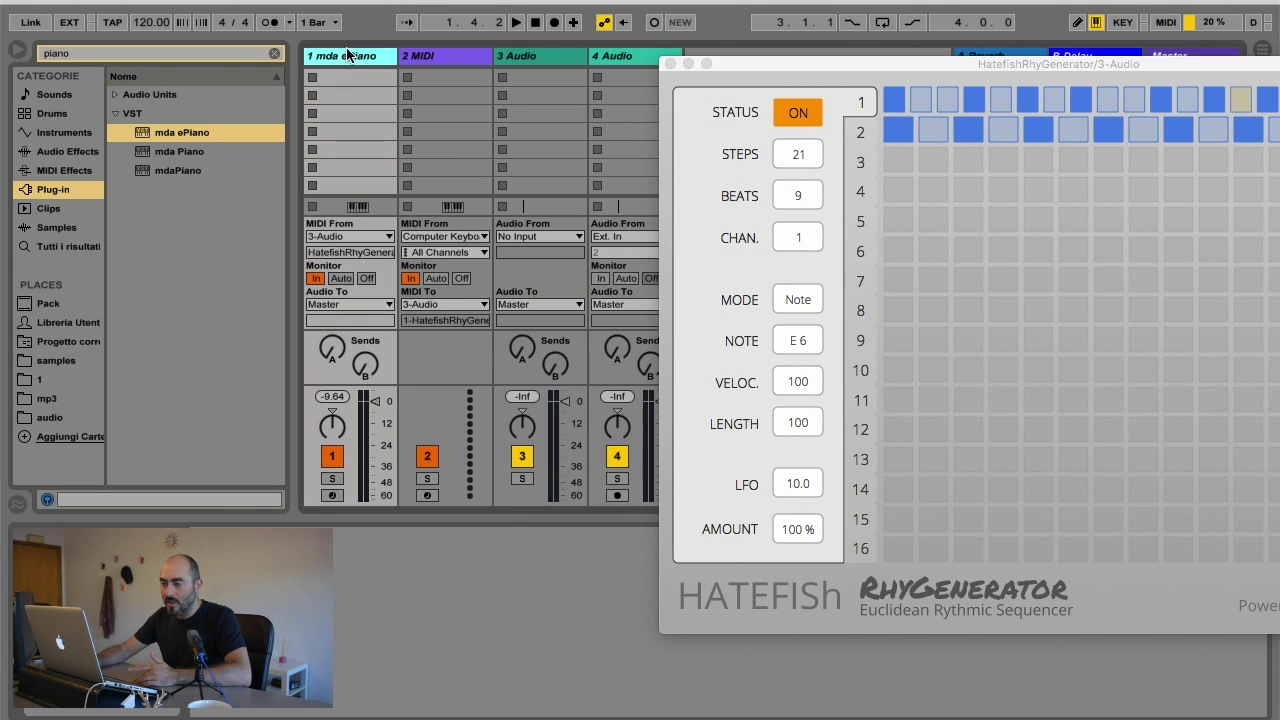
pyautogui.click(334, 237)
pyautogui.click(334, 244)
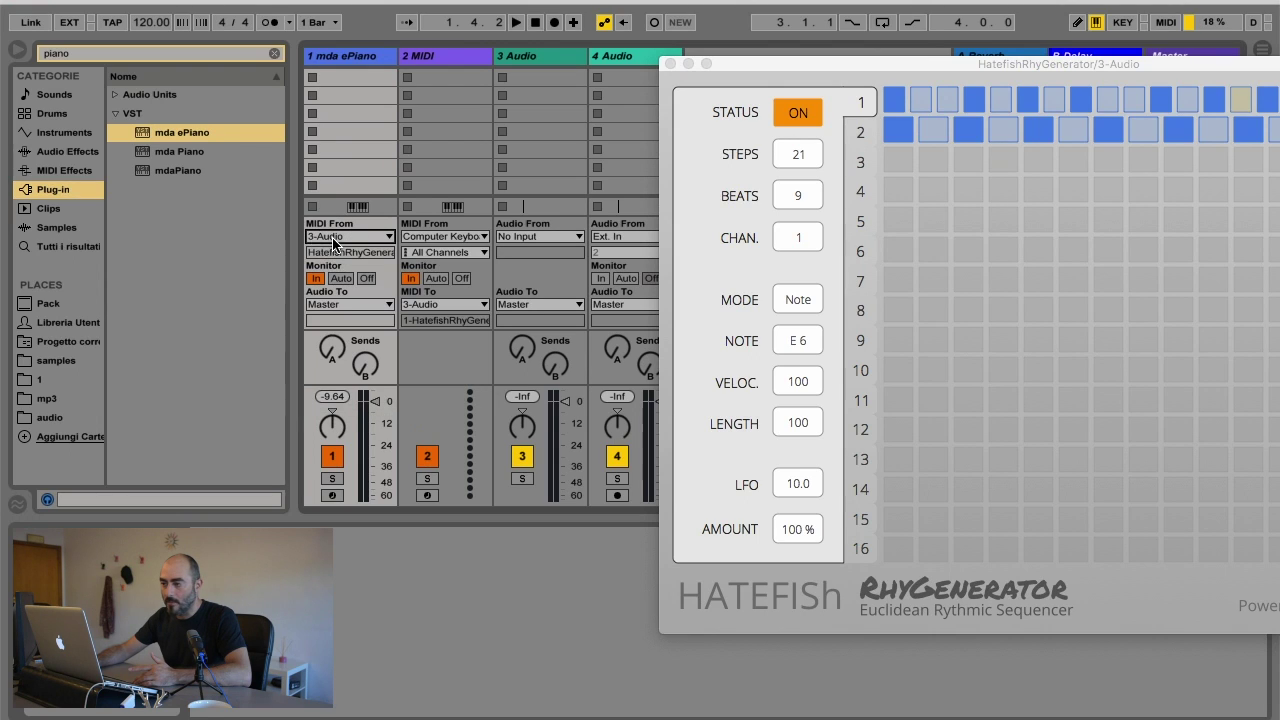
pyautogui.click(548, 64)
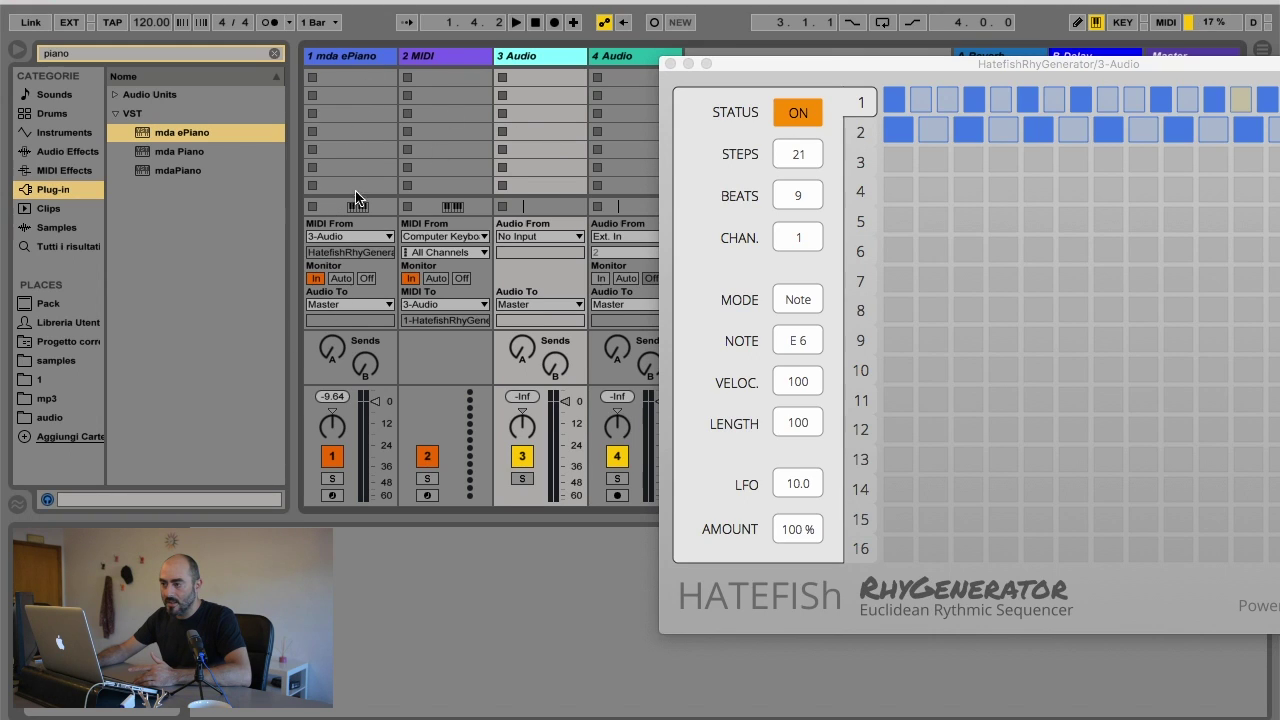
pyautogui.click(340, 53)
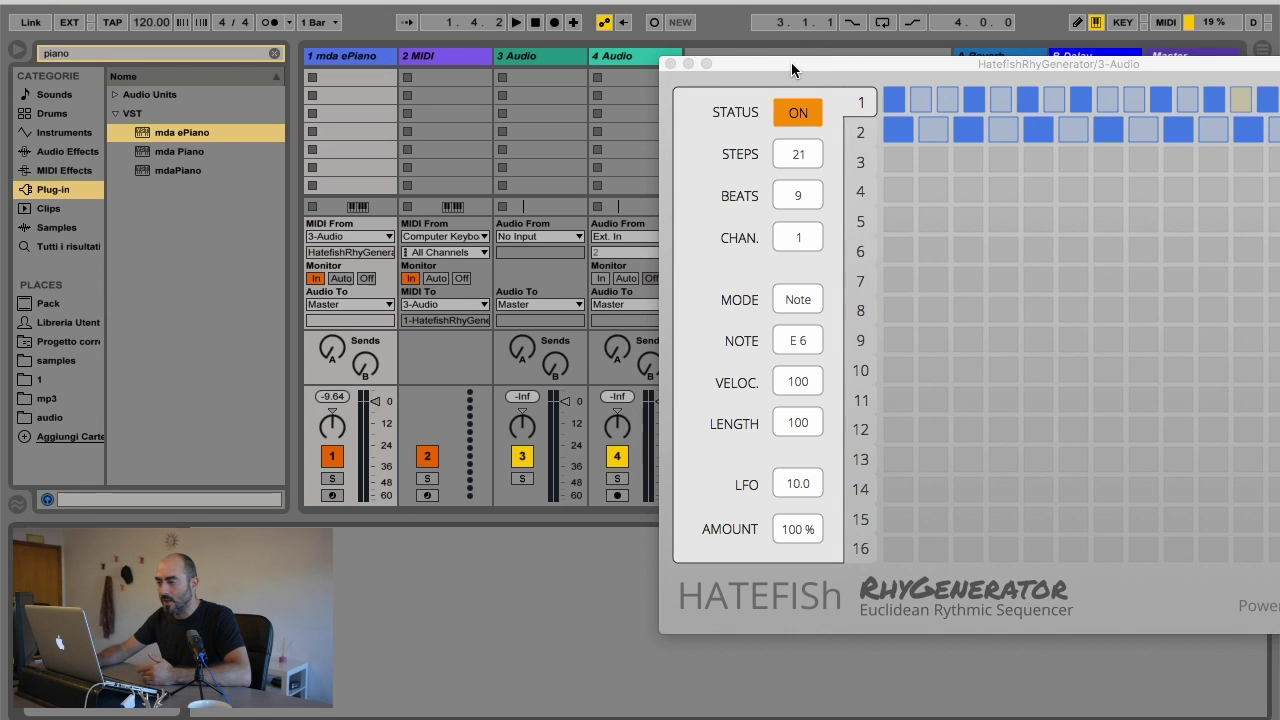
# Step: Centre the RhyGenerator window and set the first sequencer's mode to Arp. Up
pyautogui.moveTo(791, 64); pyautogui.dragTo(457, 132)
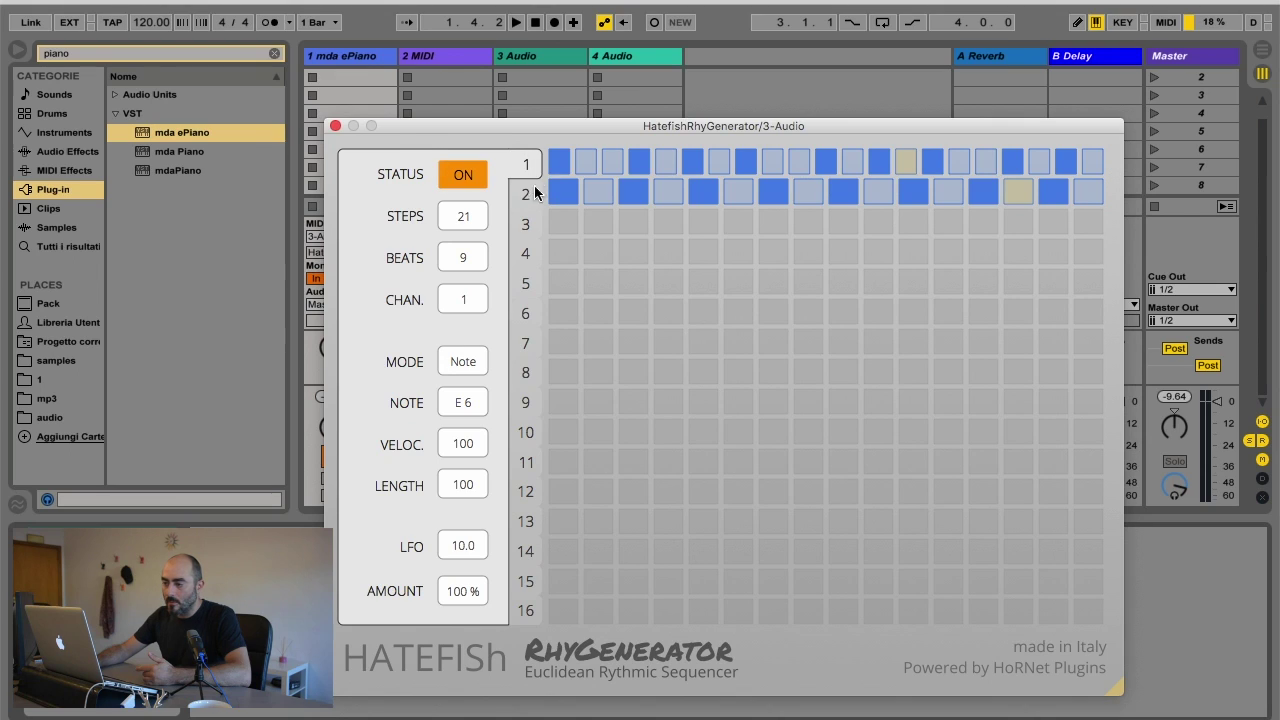
pyautogui.click(465, 360)
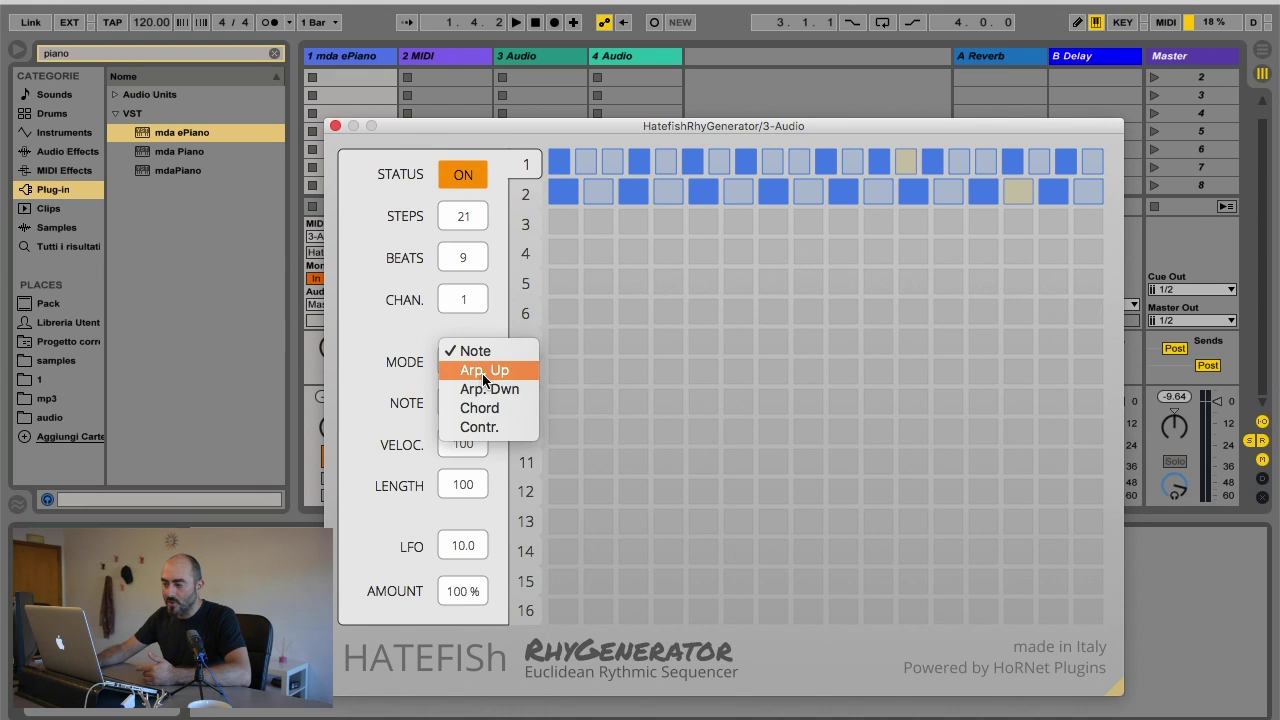
pyautogui.click(484, 370)
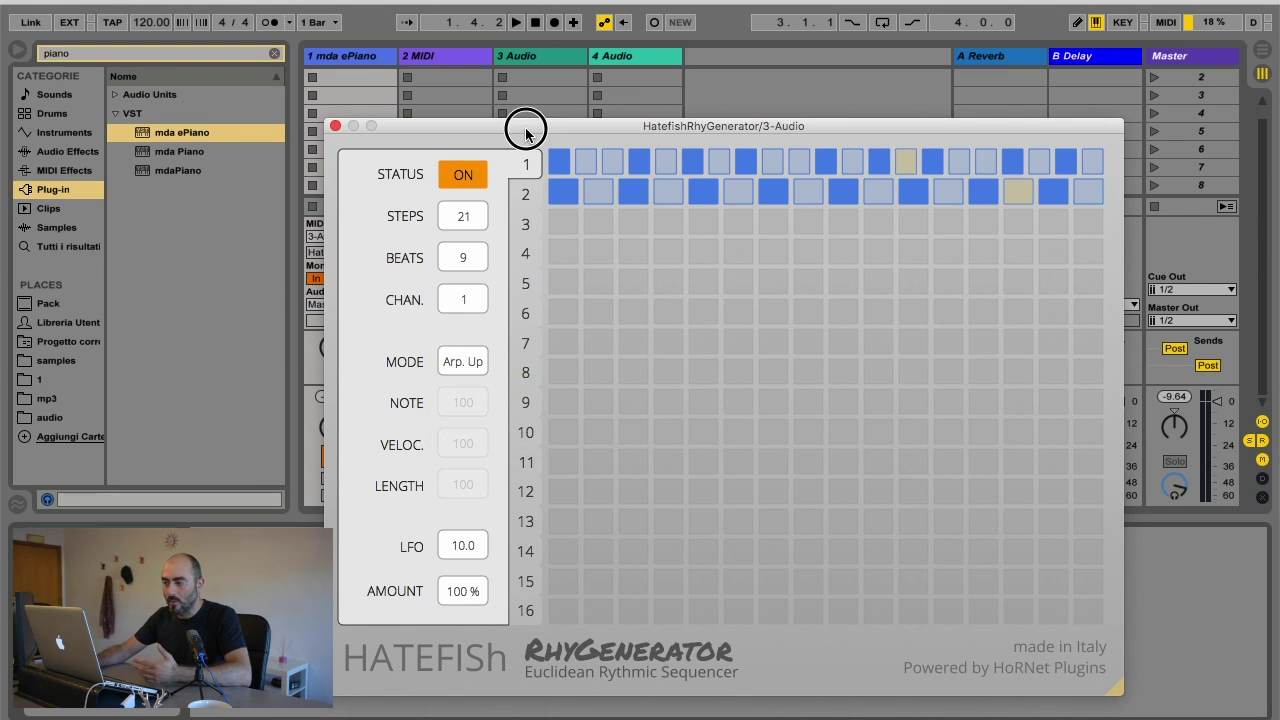
# Step: Reposition the plugin window, recheck the first sequencer's settings, and start playback
pyautogui.moveTo(521, 126); pyautogui.dragTo(516, 113)
pyautogui.click(525, 189)
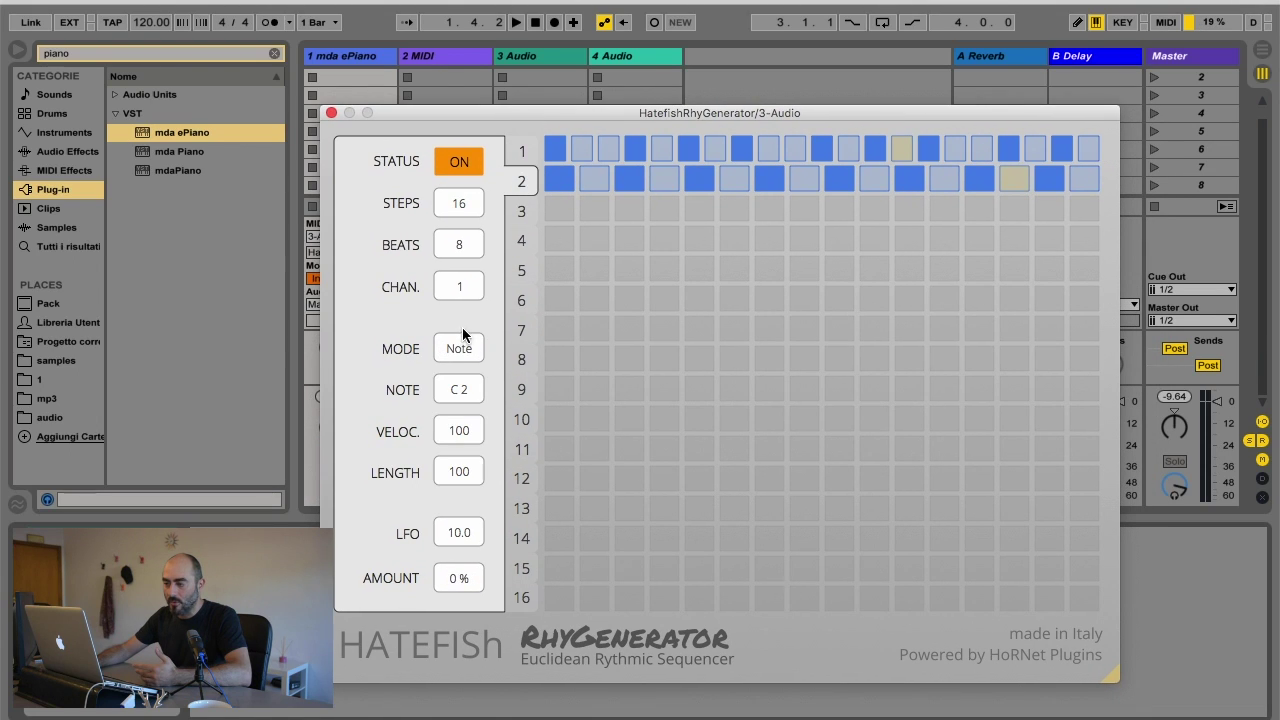
pyautogui.click(524, 152)
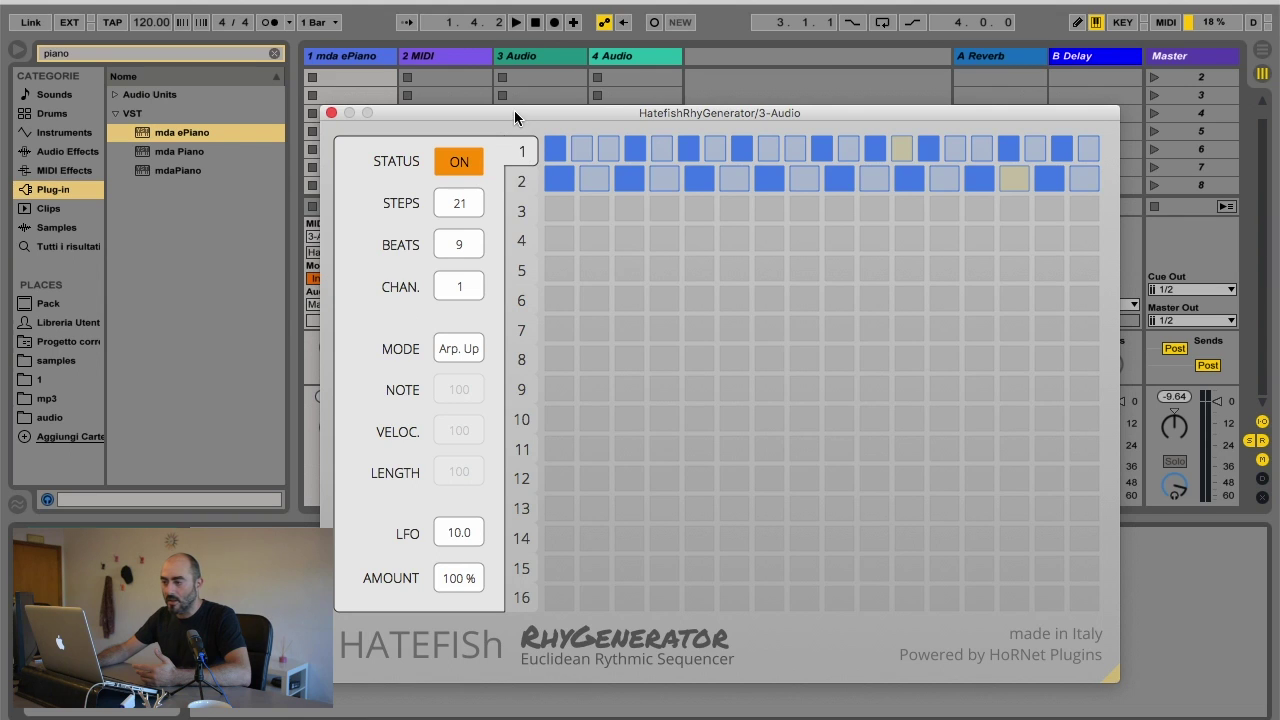
pyautogui.moveTo(517, 115); pyautogui.dragTo(503, 138)
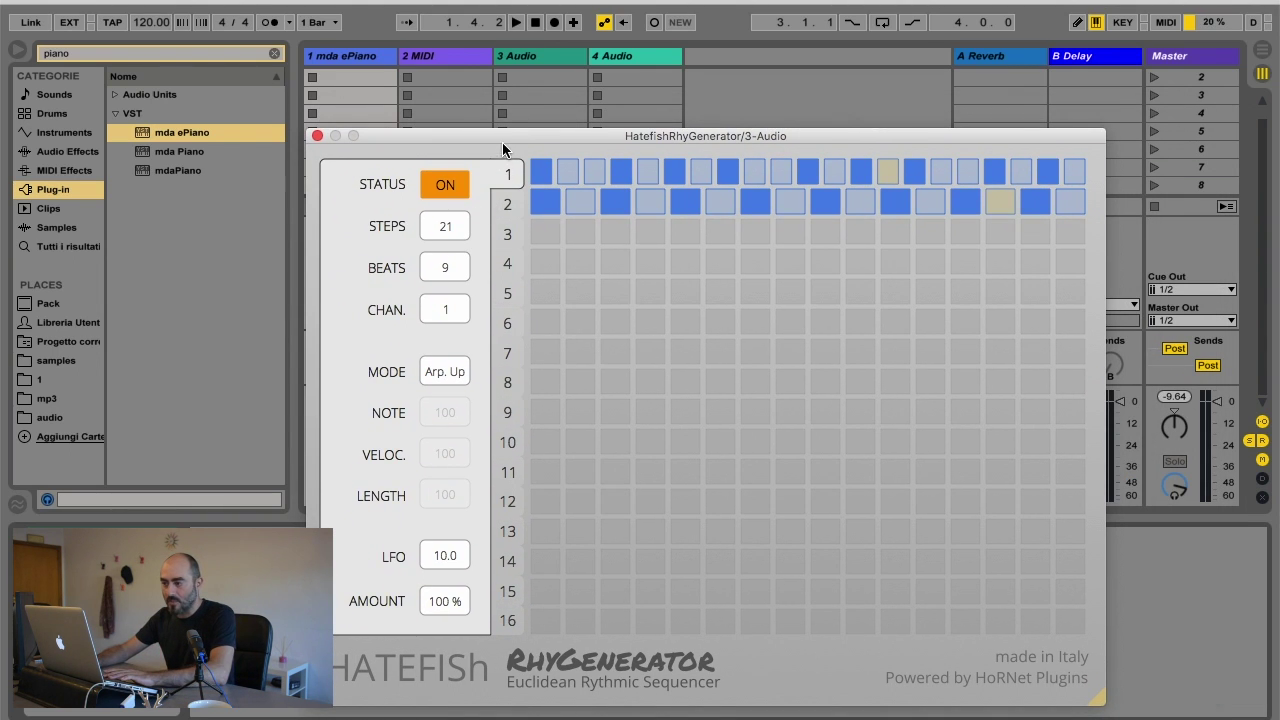
pyautogui.moveTo(507, 140); pyautogui.dragTo(521, 105)
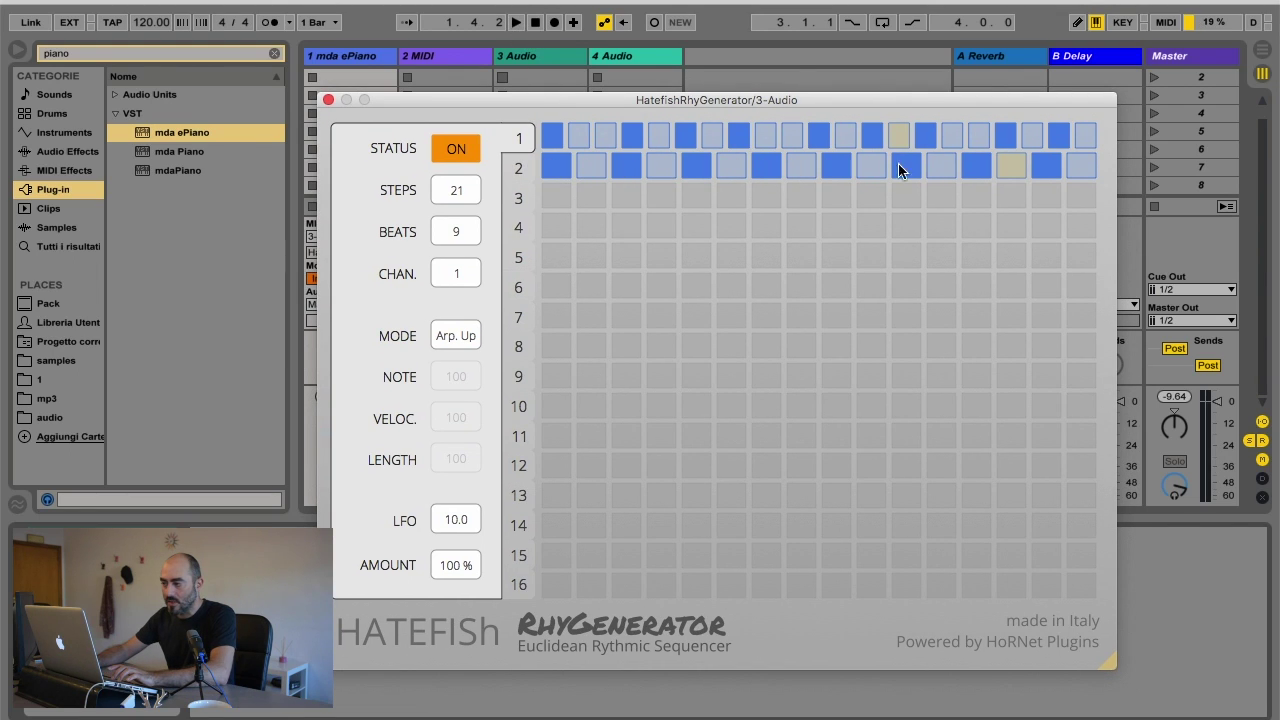
pyautogui.click(515, 24)
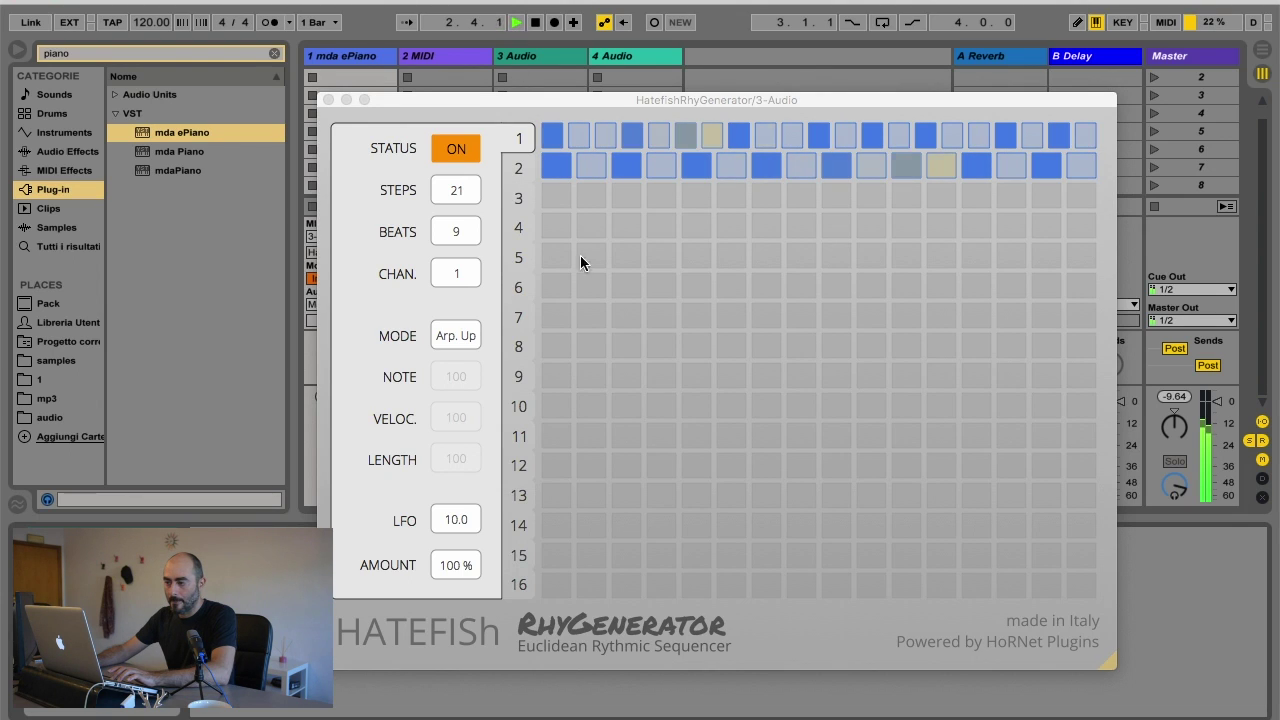
# Step: Show the second sequencer's settings (Note mode, C 2, 8 beats over 16 steps) and stop playback
pyautogui.click(516, 170)
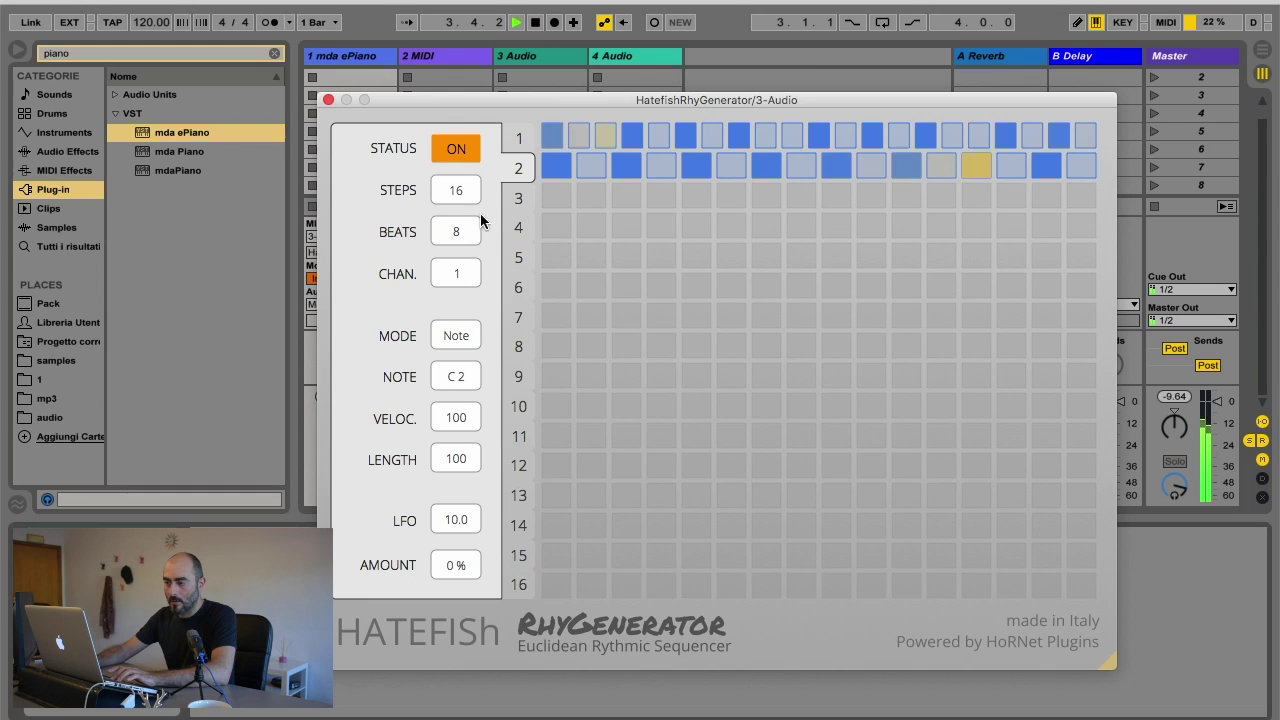
pyautogui.press('space')
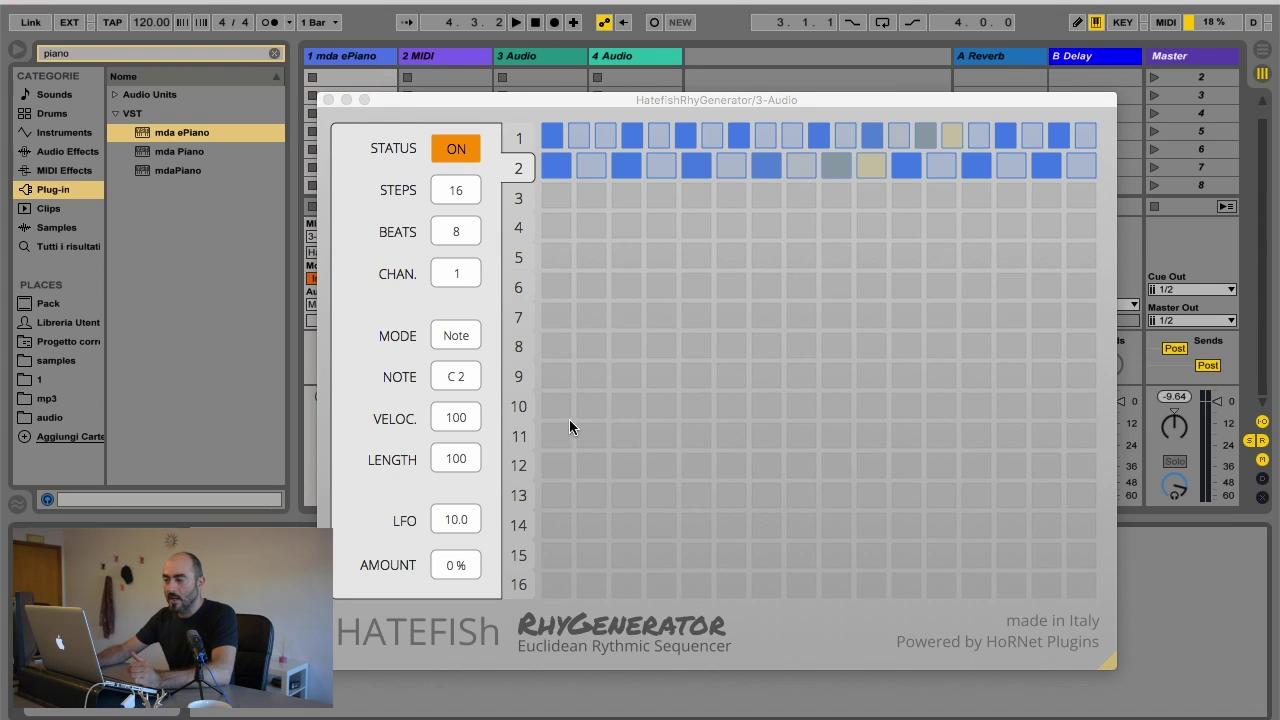
# Step: Set the first sequencer to 24 steps and 10 beats, resume playback, and drop its LFO amount to 0 %
pyautogui.click(518, 134)
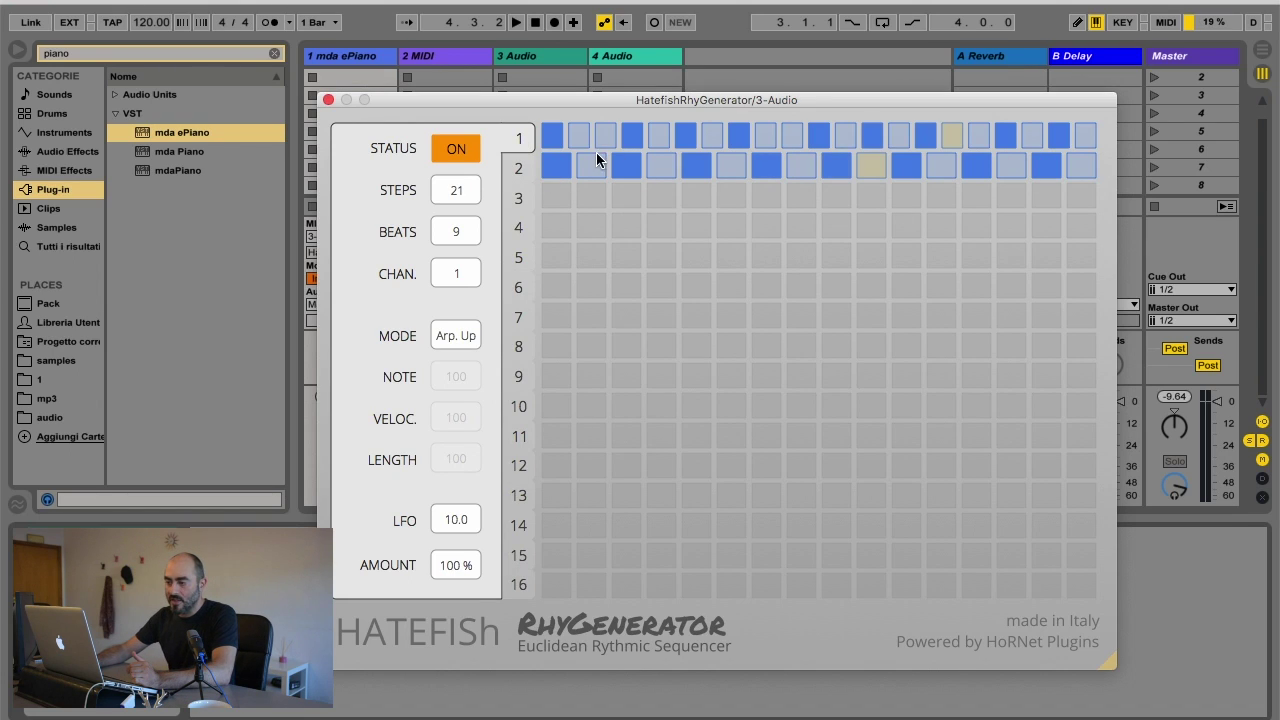
pyautogui.moveTo(470, 190); pyautogui.dragTo(471, 183)
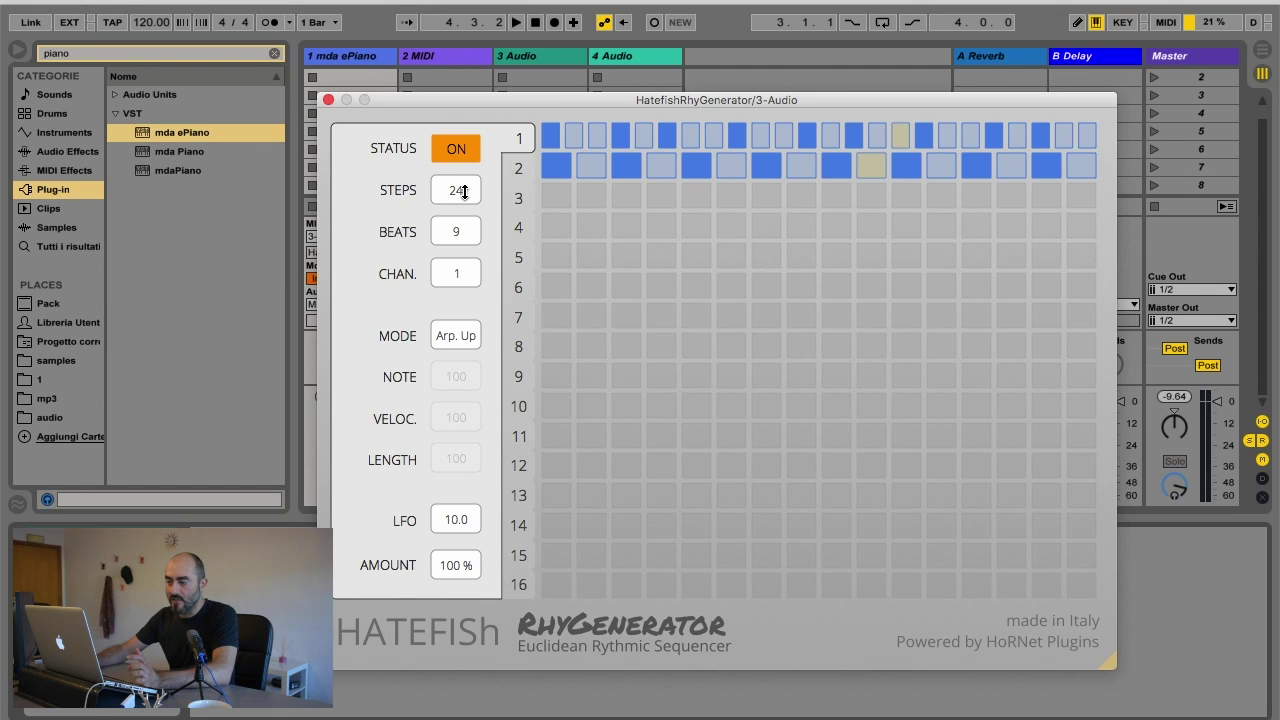
pyautogui.moveTo(469, 232); pyautogui.dragTo(470, 227)
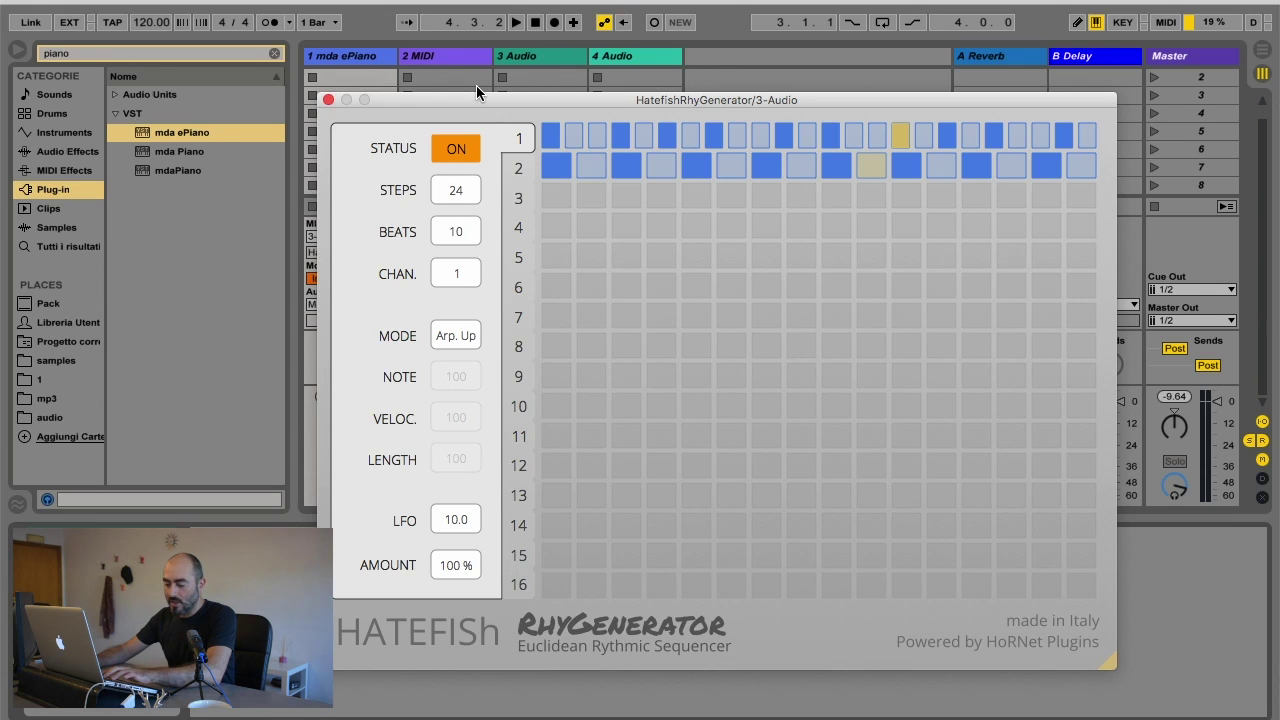
pyautogui.moveTo(466, 100); pyautogui.dragTo(472, 95)
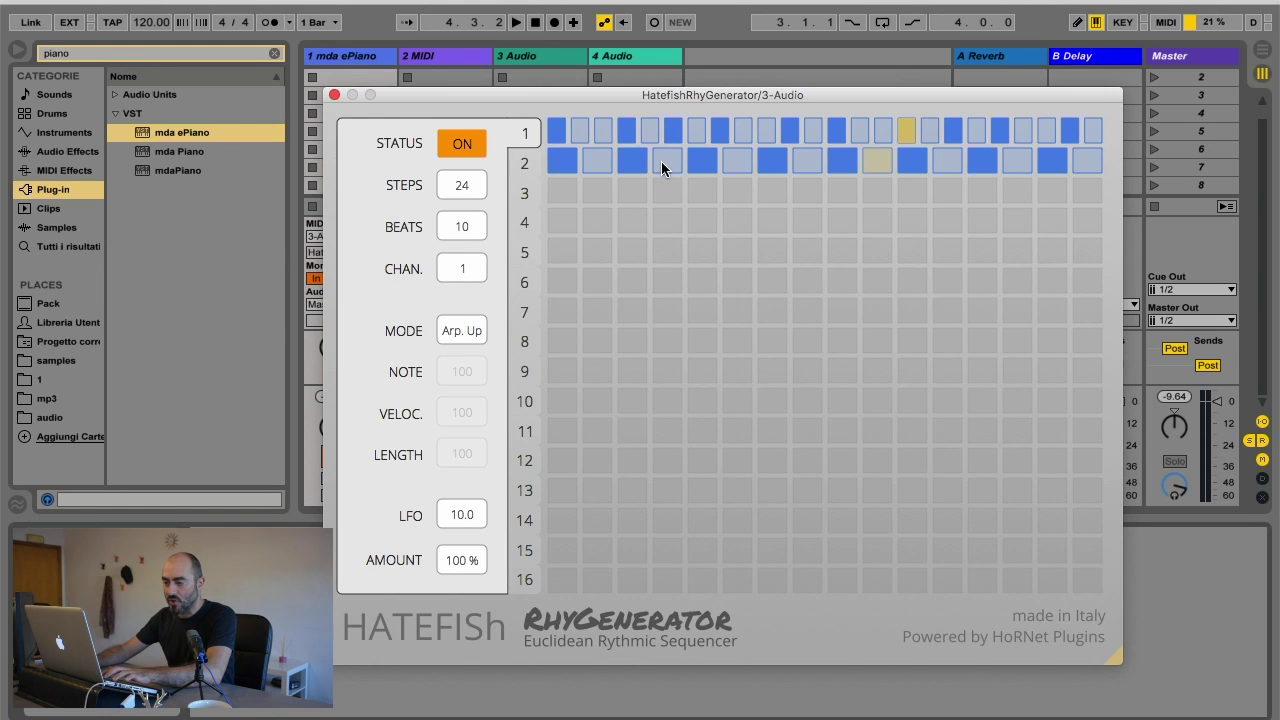
pyautogui.press('space')
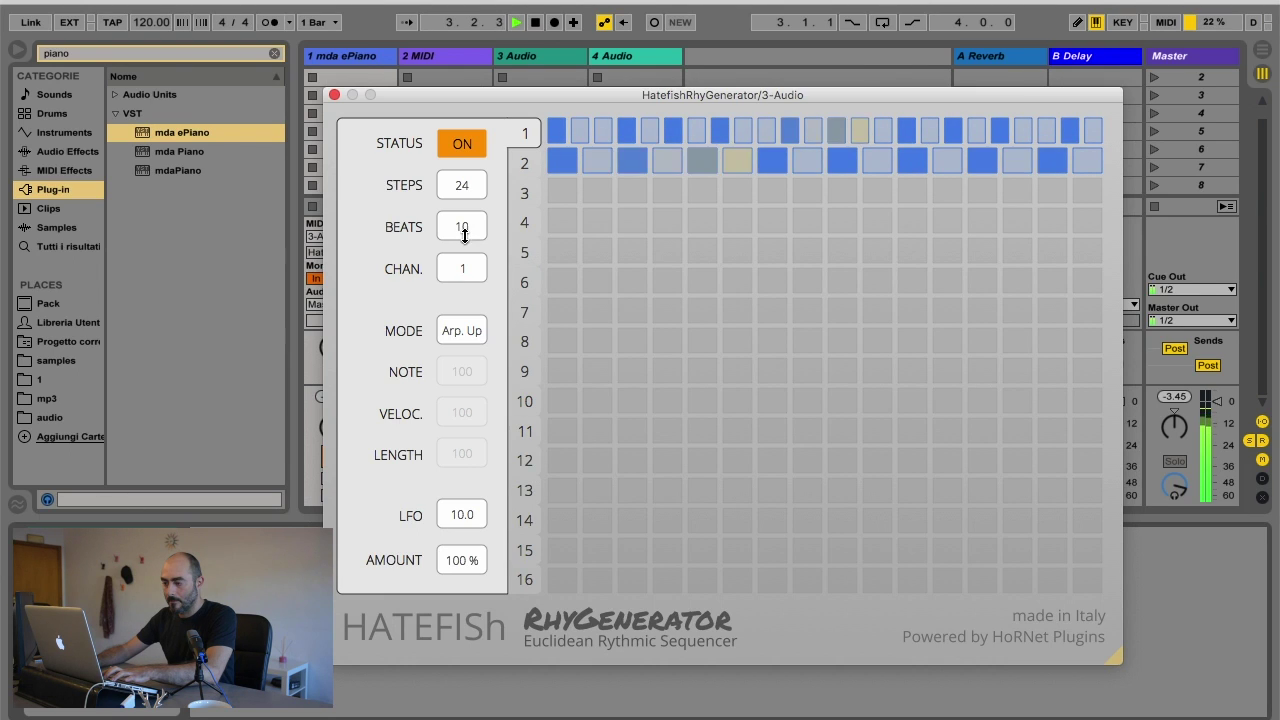
pyautogui.moveTo(464, 562); pyautogui.dragTo(454, 705)
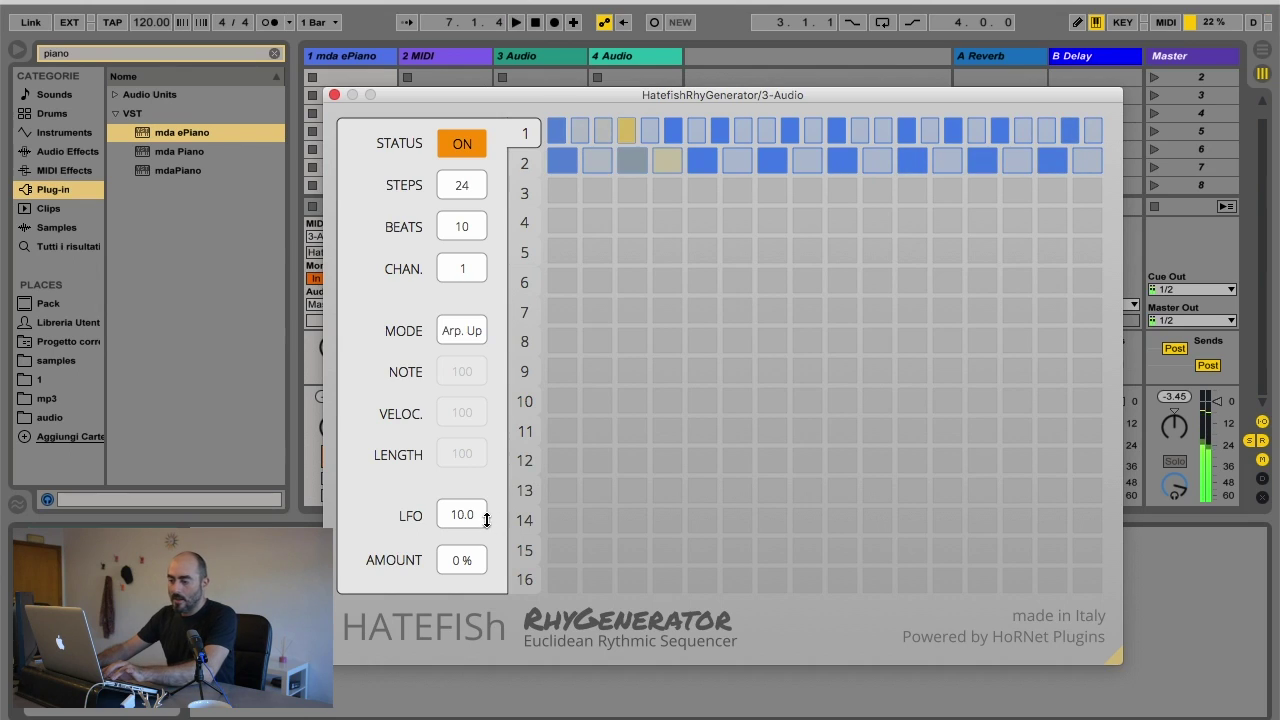
# Step: Set the second sequencer's LFO rate to 5.0 and raise its amount, then restart playback
pyautogui.moveTo(465, 560); pyautogui.dragTo(478, 395)
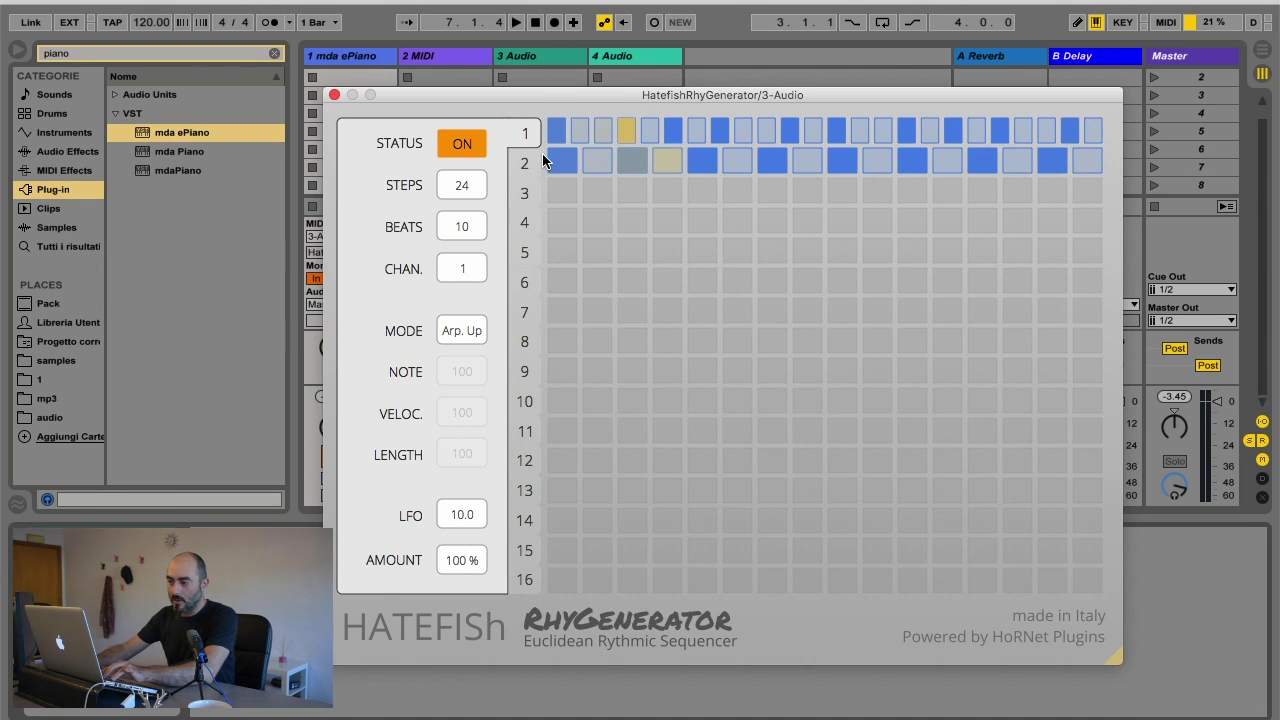
pyautogui.click(523, 164)
pyautogui.moveTo(471, 557); pyautogui.dragTo(497, 391)
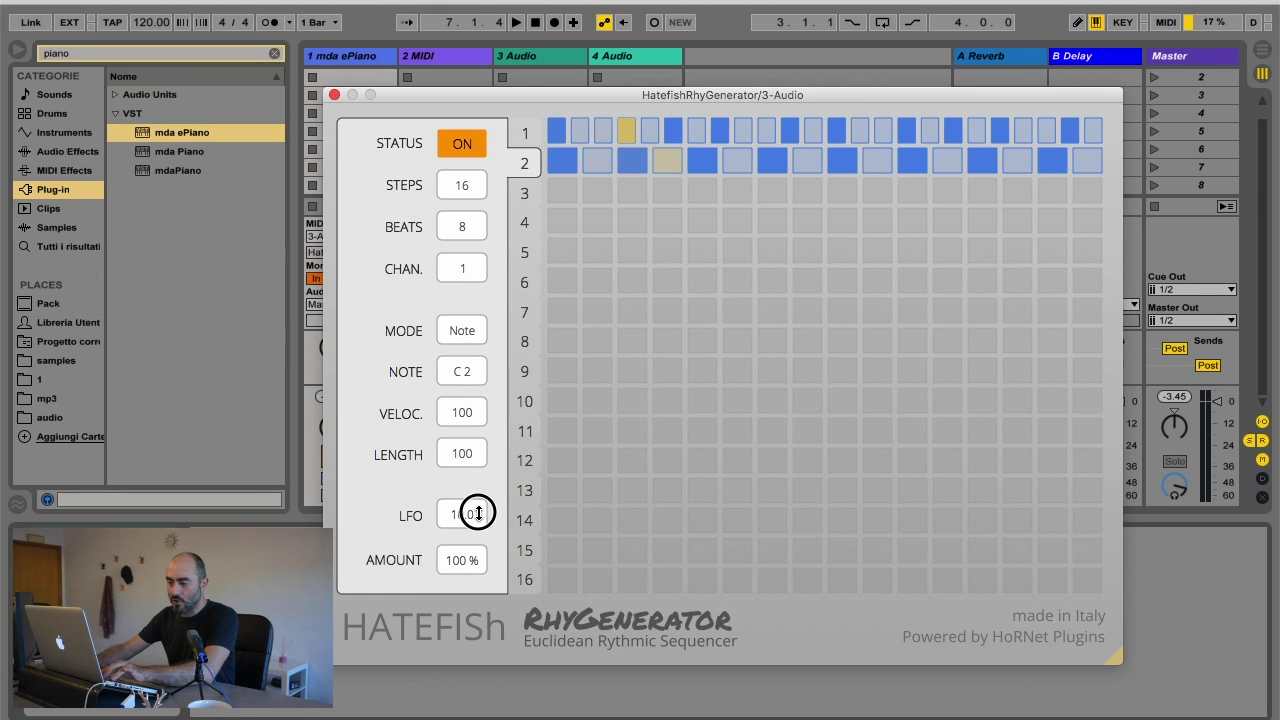
pyautogui.moveTo(478, 513); pyautogui.dragTo(473, 540)
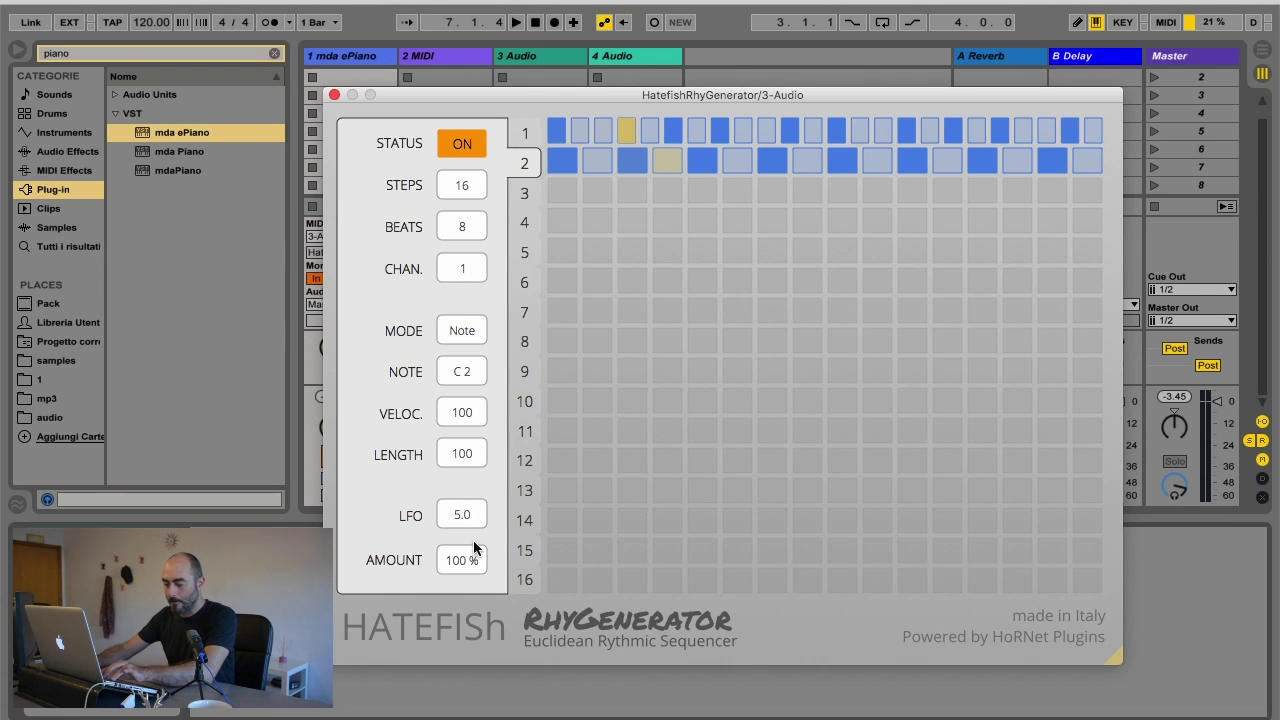
pyautogui.press('space')
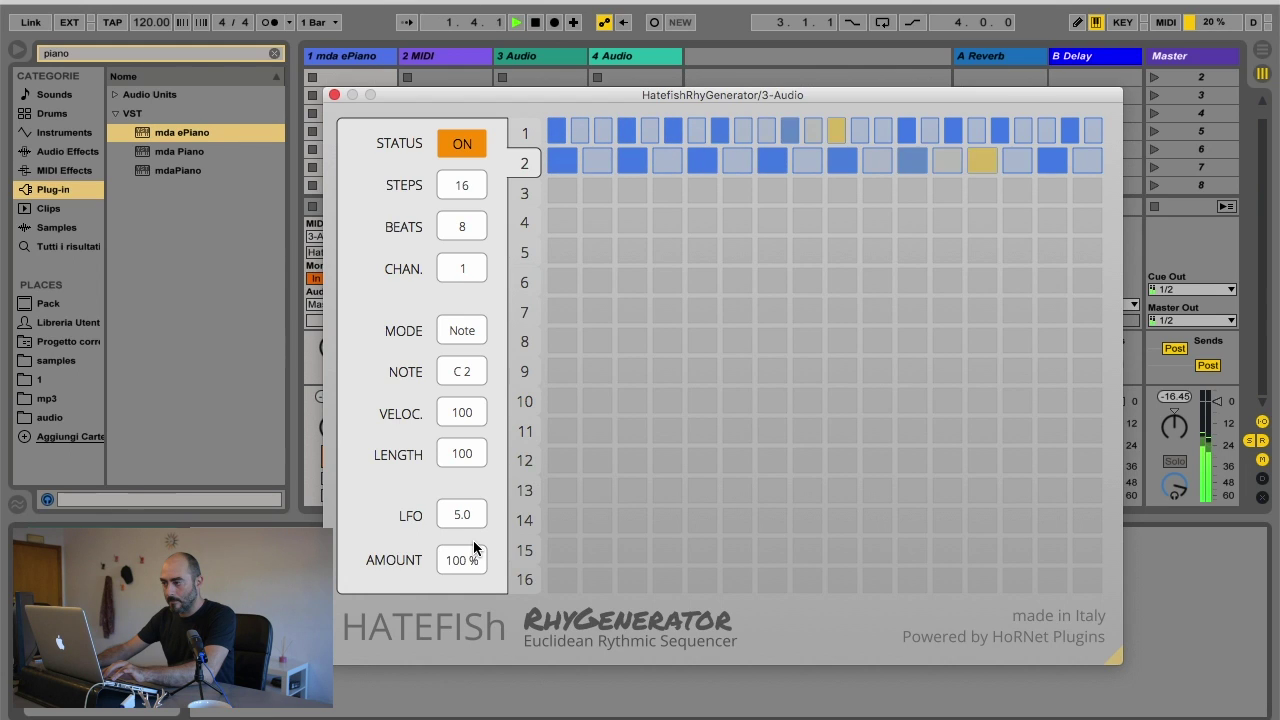
# Step: Settle the second sequencer's LFO amount at 61 % and the first's at 47 %
pyautogui.click(465, 567)
pyautogui.moveTo(465, 567); pyautogui.dragTo(466, 598)
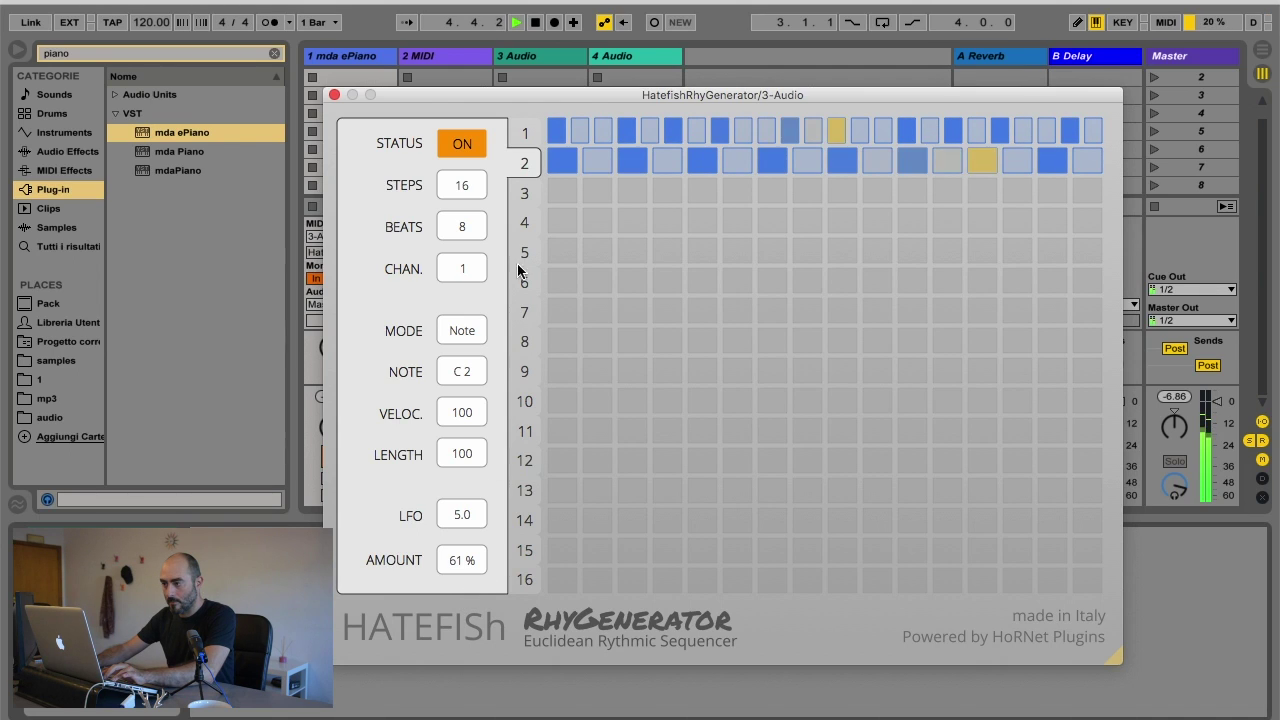
pyautogui.click(524, 134)
pyautogui.moveTo(460, 562); pyautogui.dragTo(463, 622)
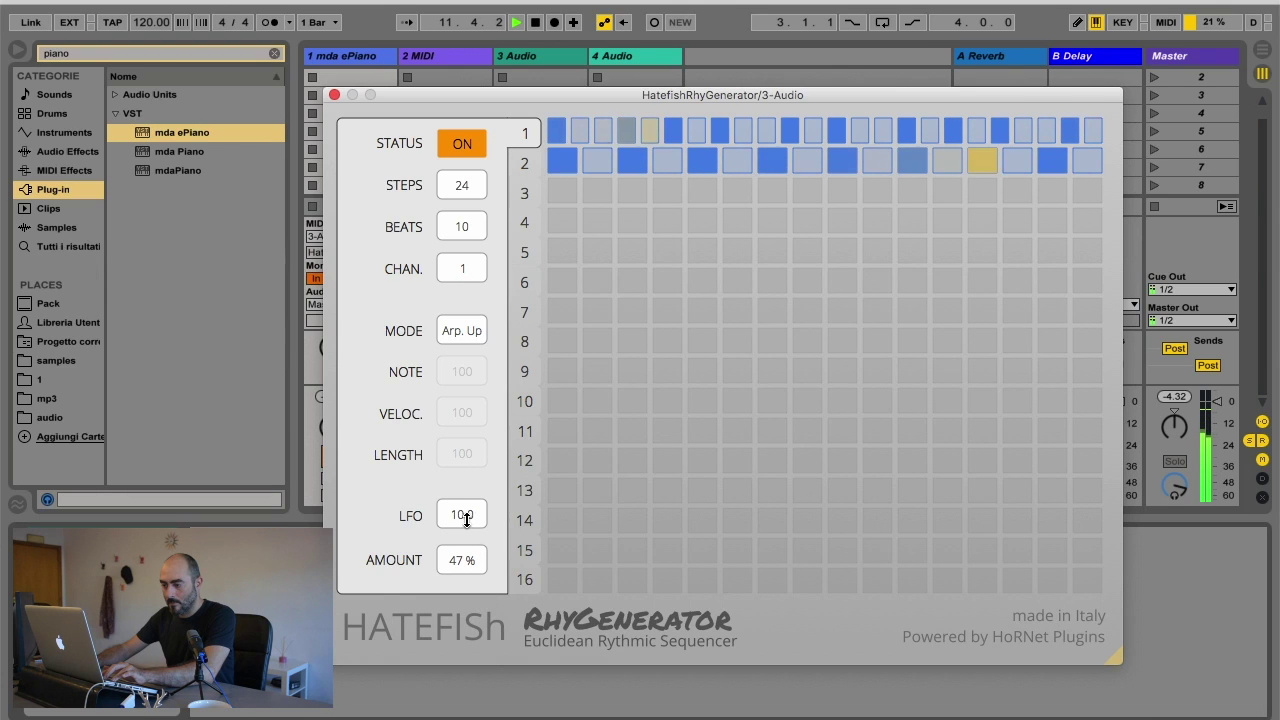
# Step: Raise the first sequencer's LFO rate to 12.2, keeping amount 47 % and Arp. Up mode
pyautogui.moveTo(463, 517)
pyautogui.mouseDown()
pyautogui.moveTo(472, 451)
pyautogui.moveTo(468, 498)
pyautogui.mouseUp()
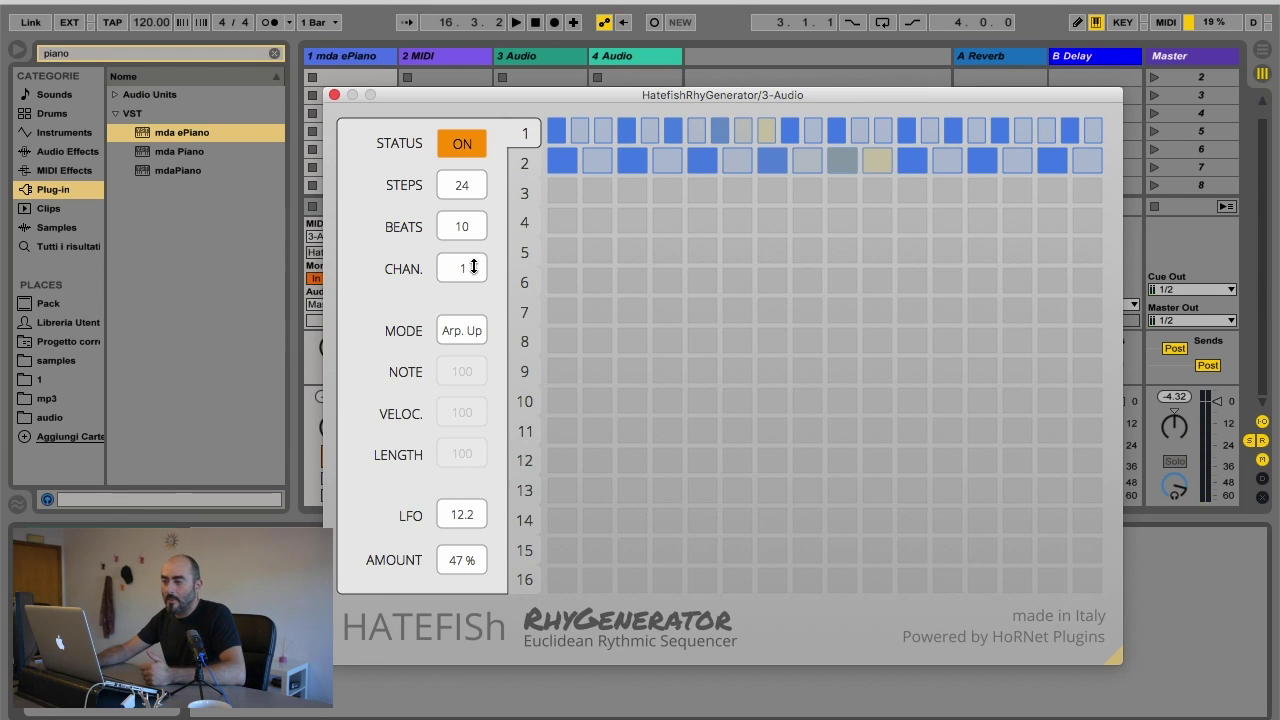
pyautogui.moveTo(479, 96); pyautogui.dragTo(494, 86)
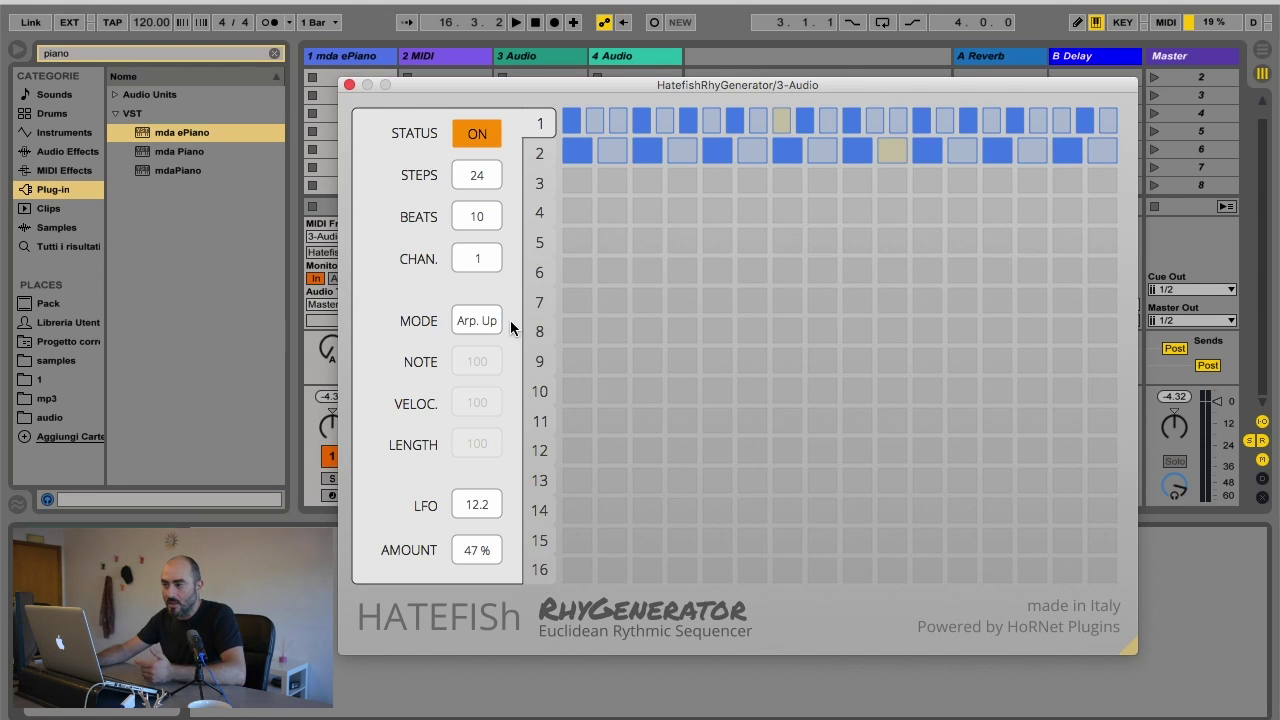
pyautogui.moveTo(522, 85); pyautogui.dragTo(524, 117)
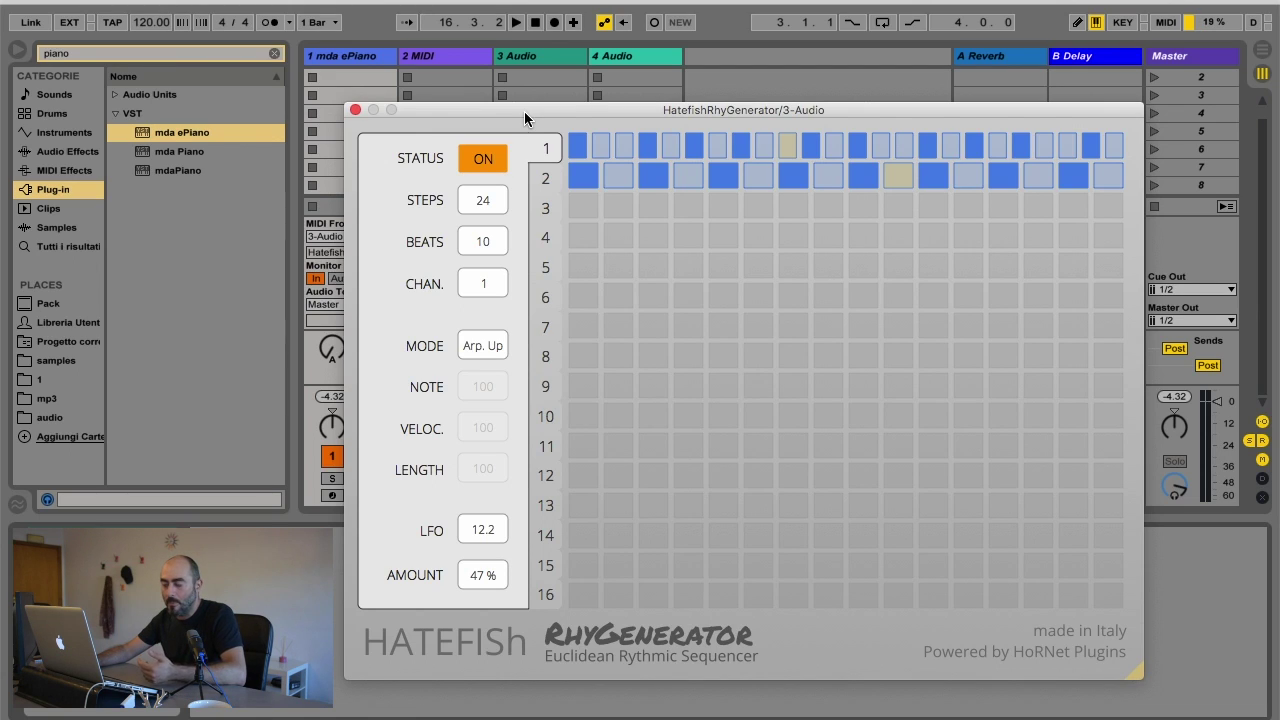
pyautogui.moveTo(524, 111); pyautogui.dragTo(537, 94)
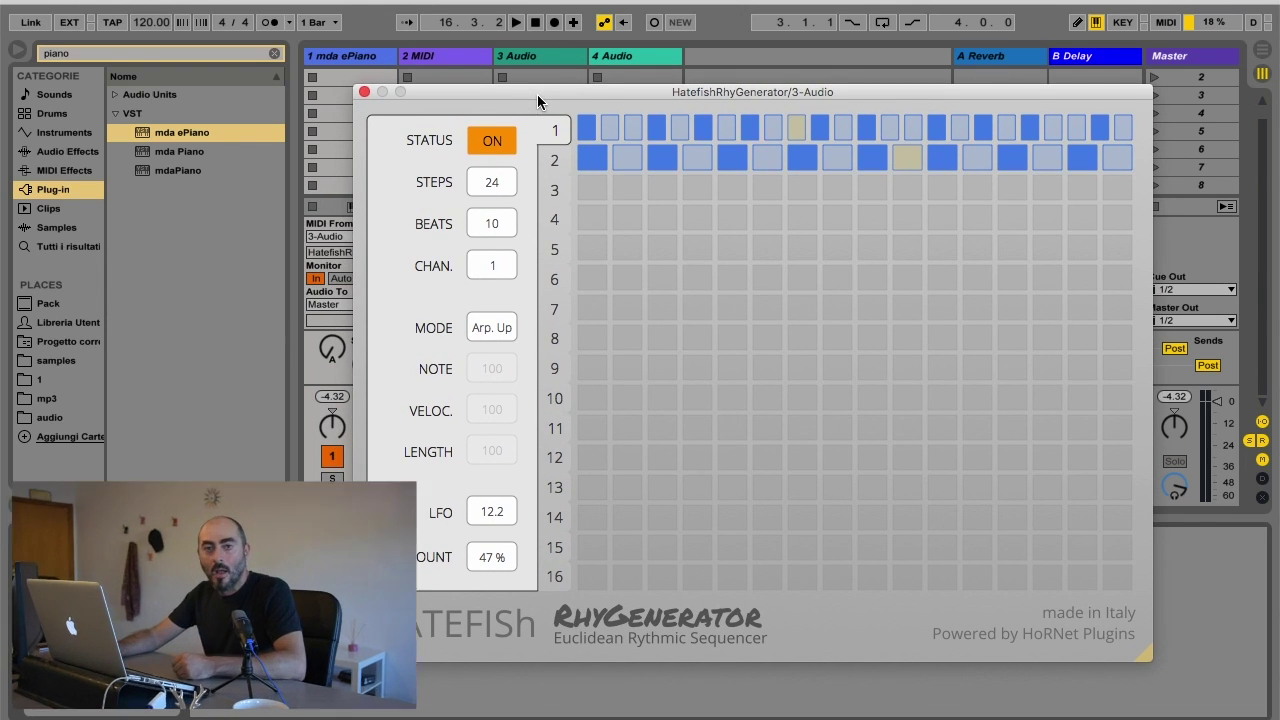